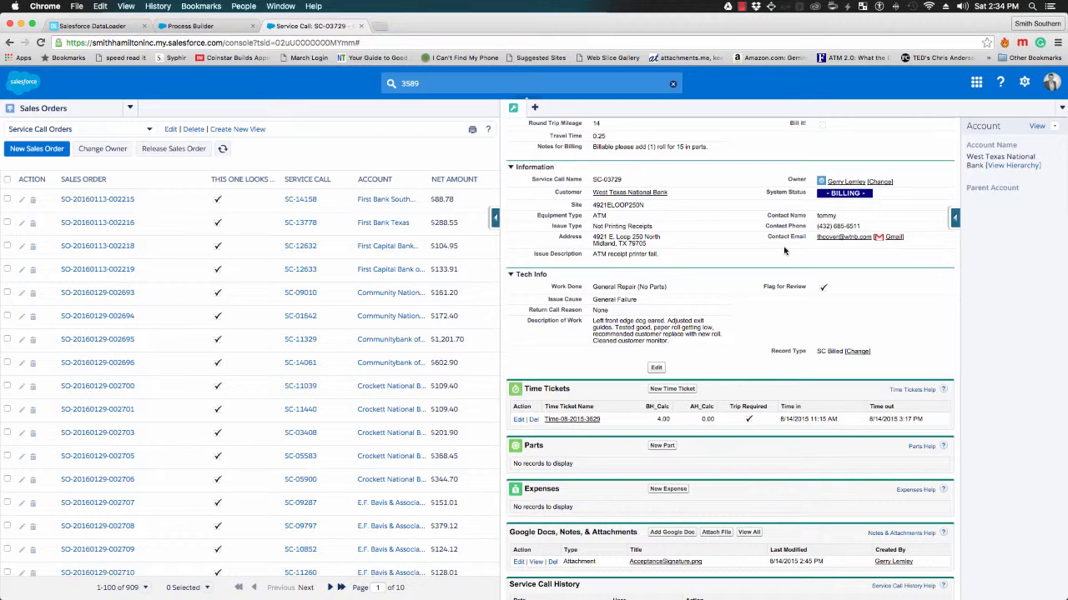
Start a new expense on service call SC-03729
scroll(784, 250, up, 3)
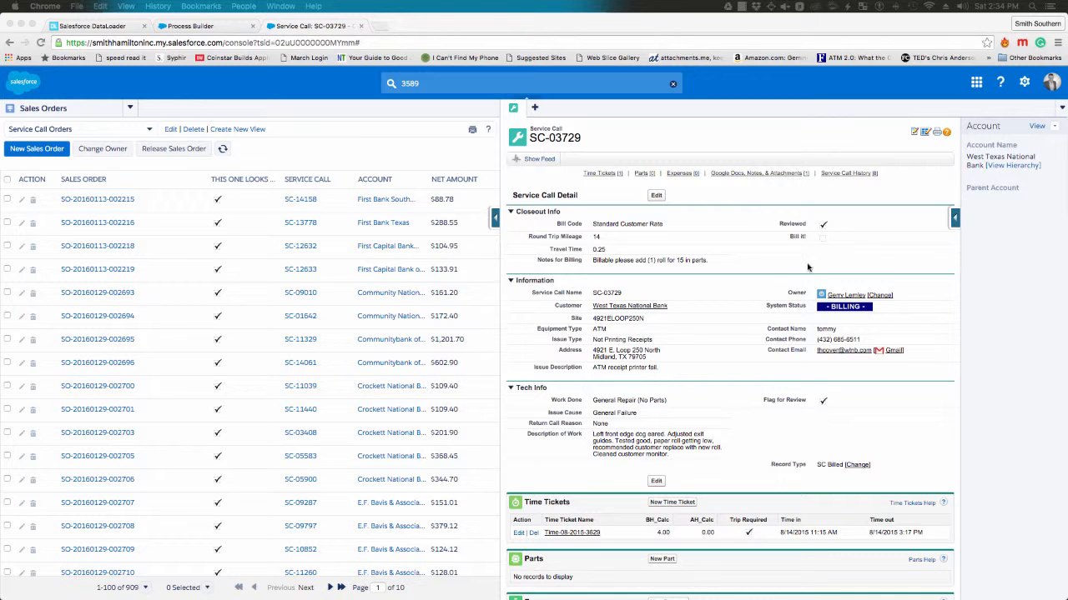
scroll(730, 358, down, 1)
scroll(729, 359, down, 1)
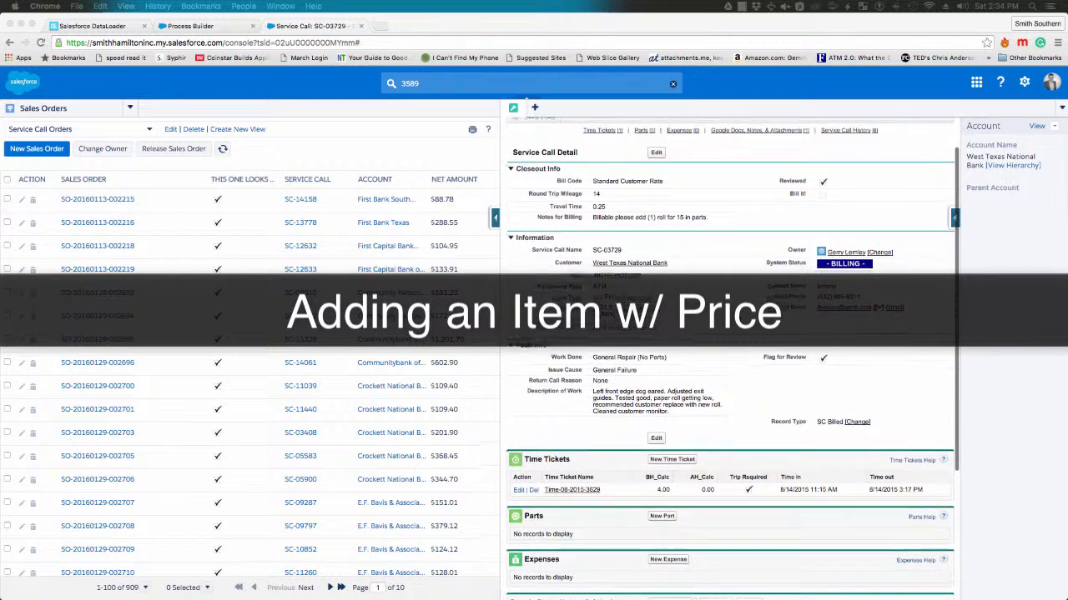
click(595, 213)
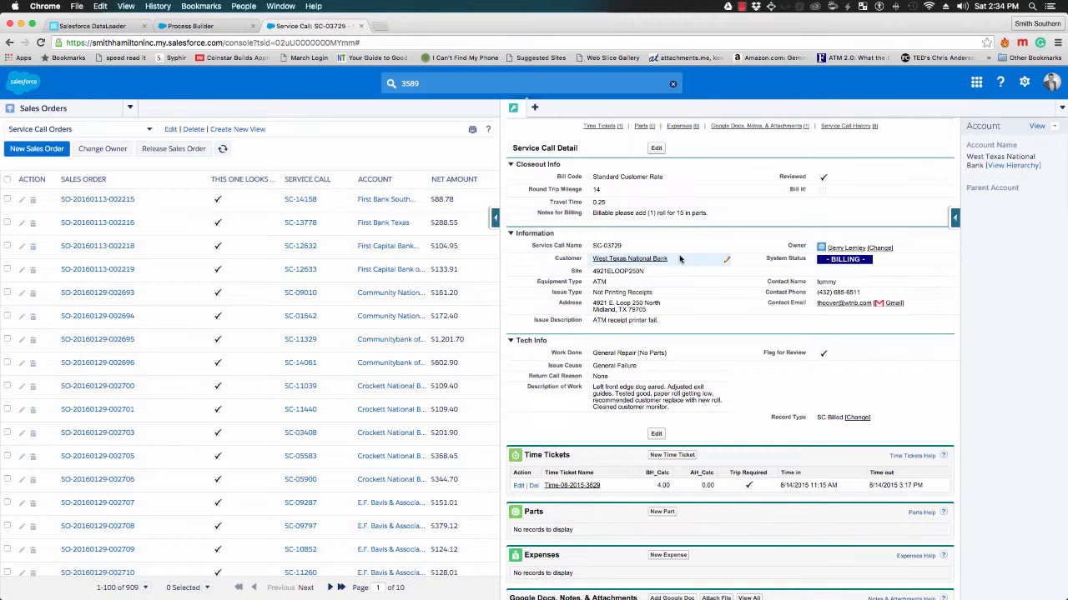
scroll(679, 260, down, 2)
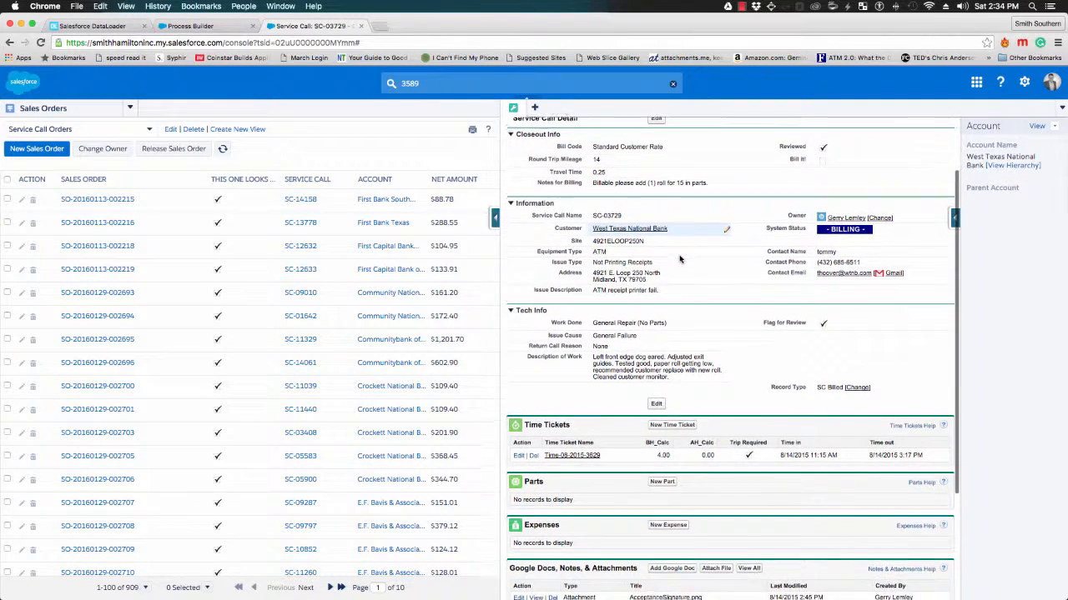
scroll(680, 259, down, 3)
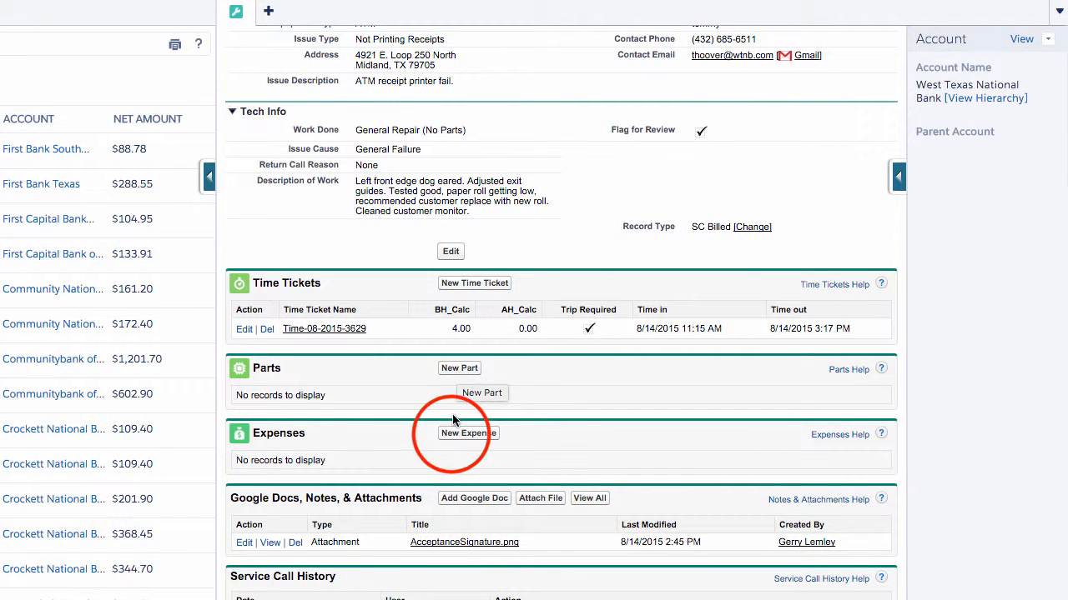
click(451, 434)
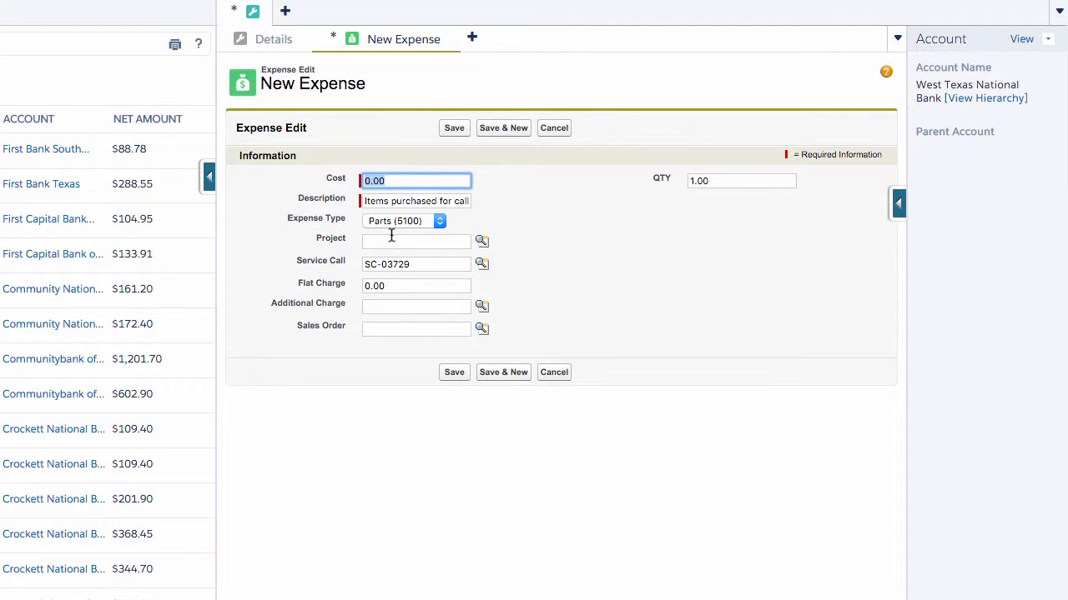
Set the expense's flat charge to 15 and description to "1 Roll of ATM Paper", then save it
double_click(387, 286)
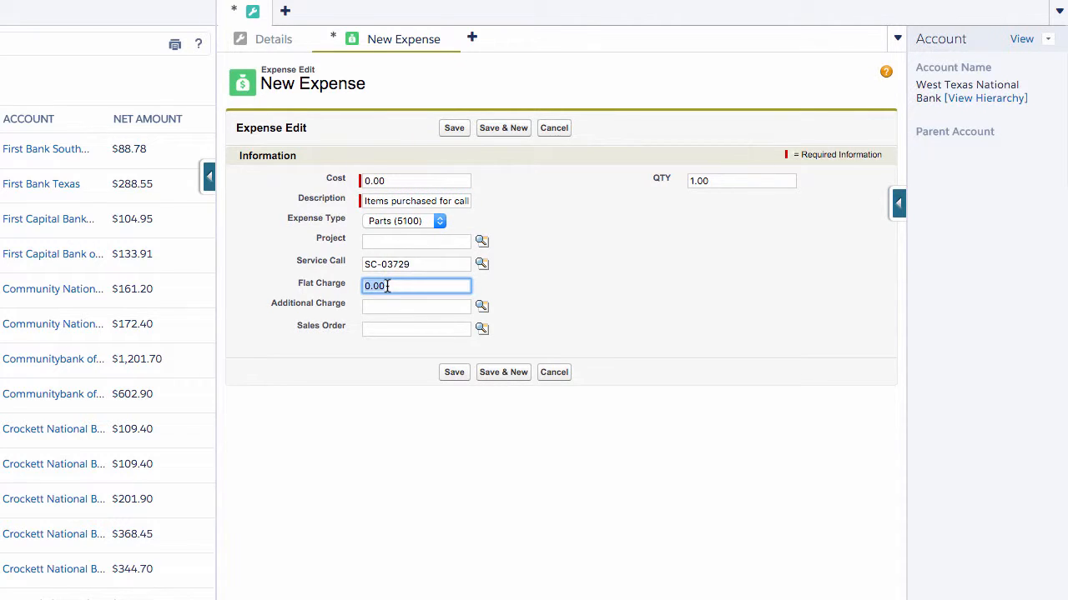
text(15)
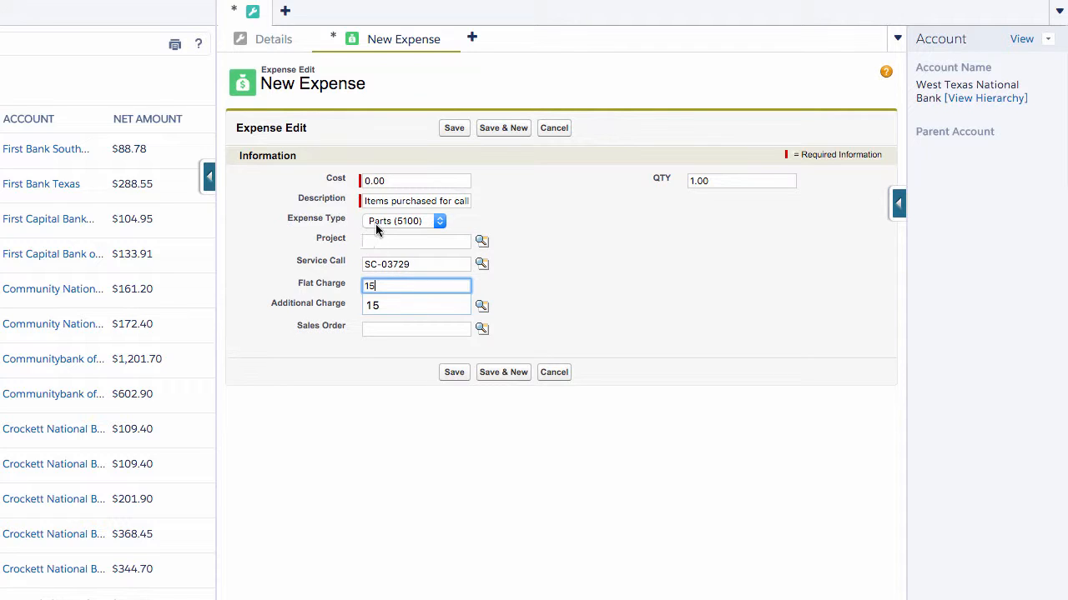
triple_click(377, 202)
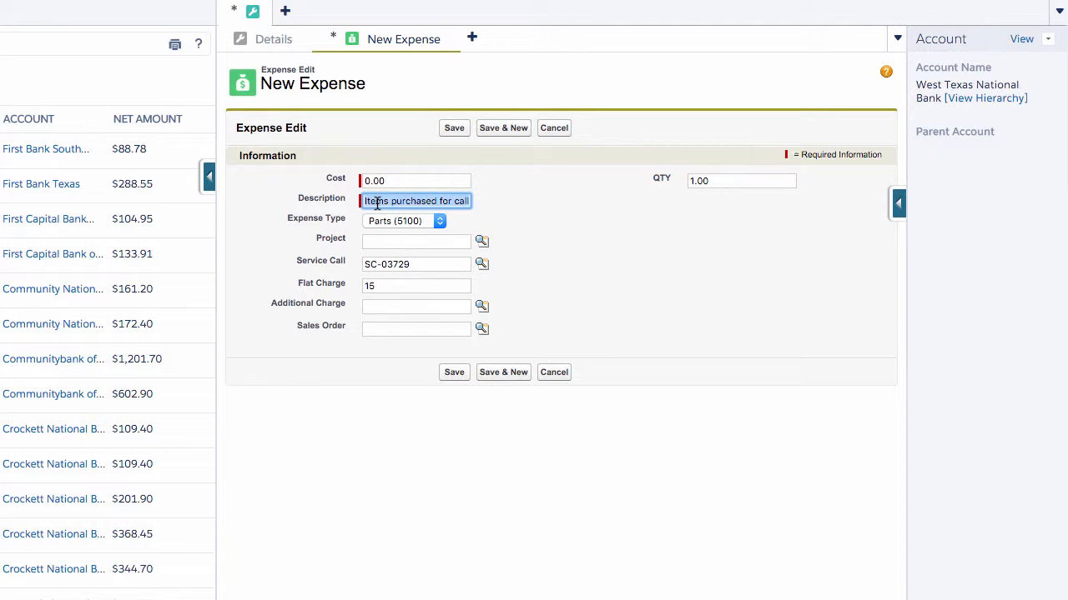
text(1 Roll)
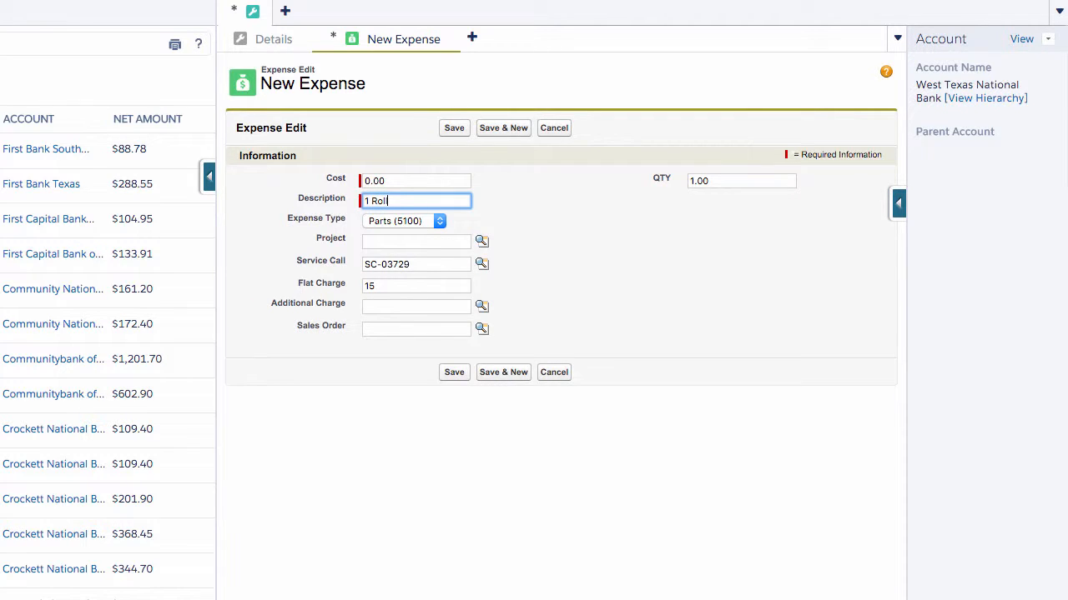
text( of ATM Paper)
click(450, 373)
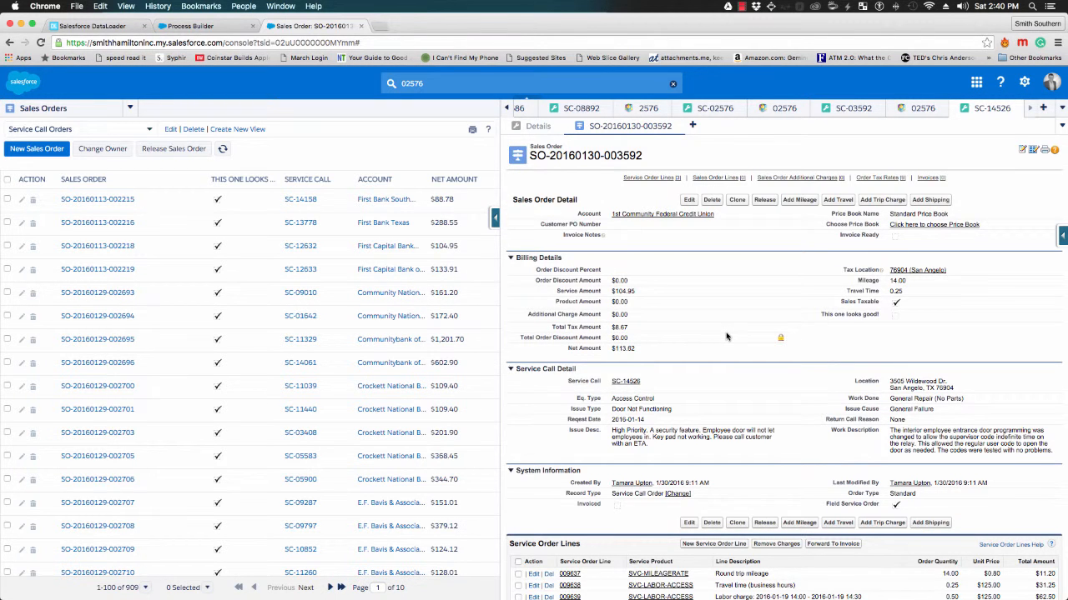
scroll(727, 337, down, 1)
scroll(727, 337, up, 1)
scroll(726, 337, down, 5)
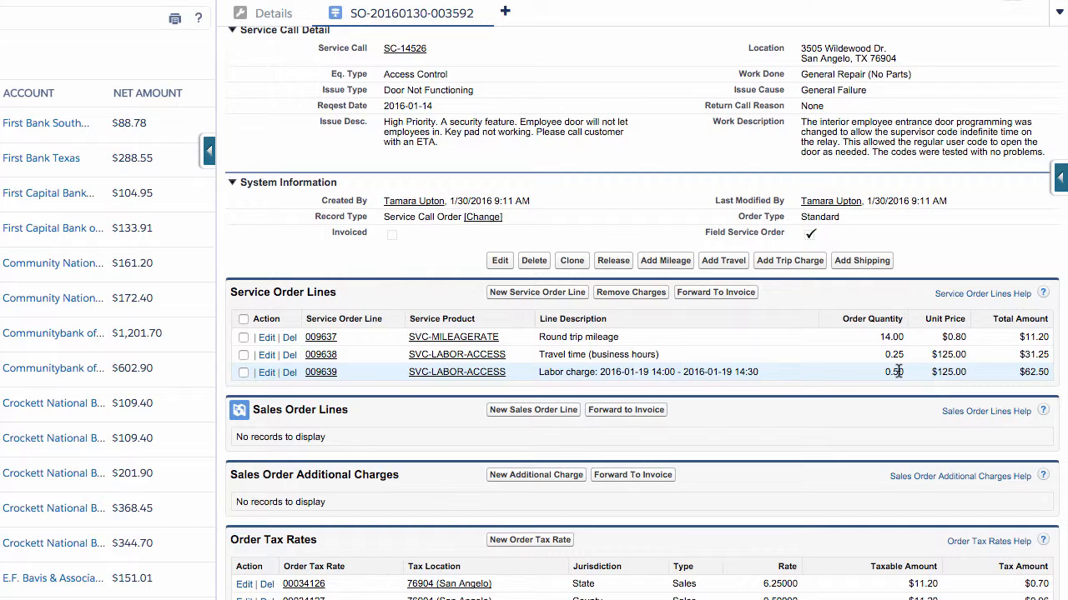
click(316, 377)
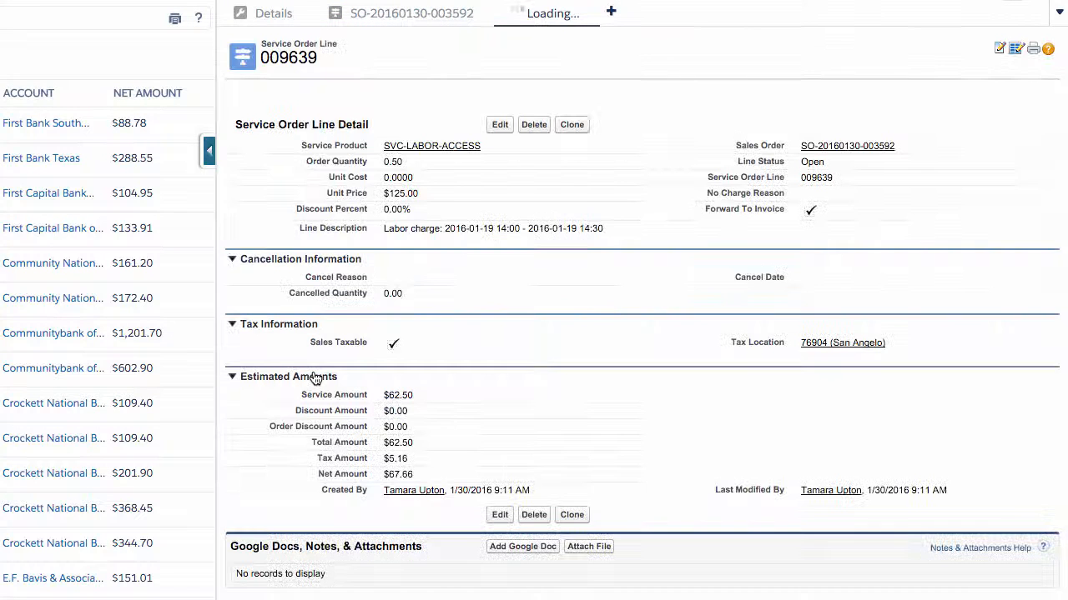
double_click(400, 161)
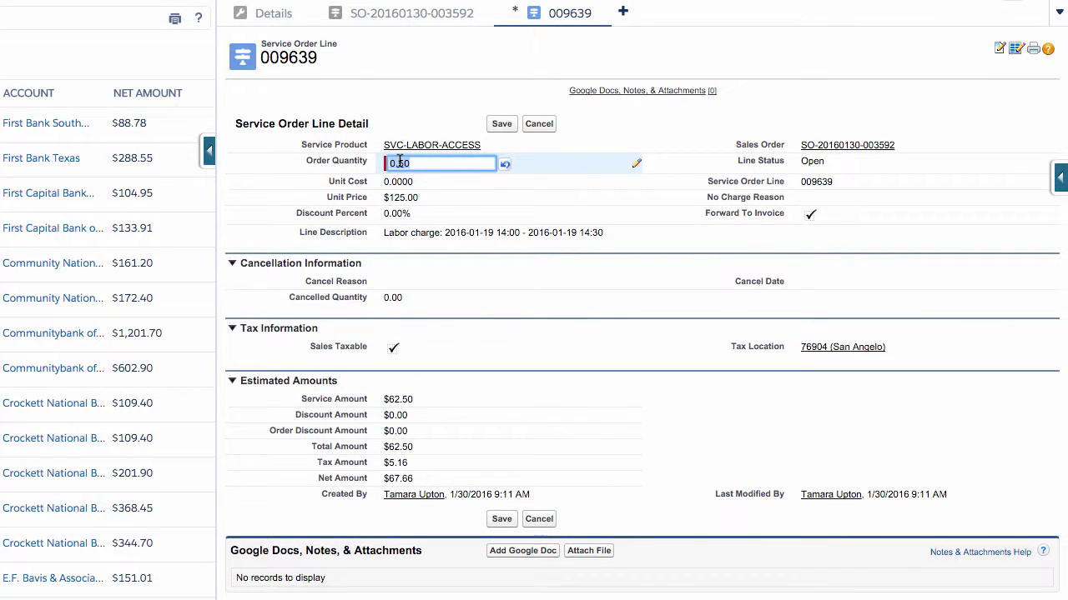
text(.75)
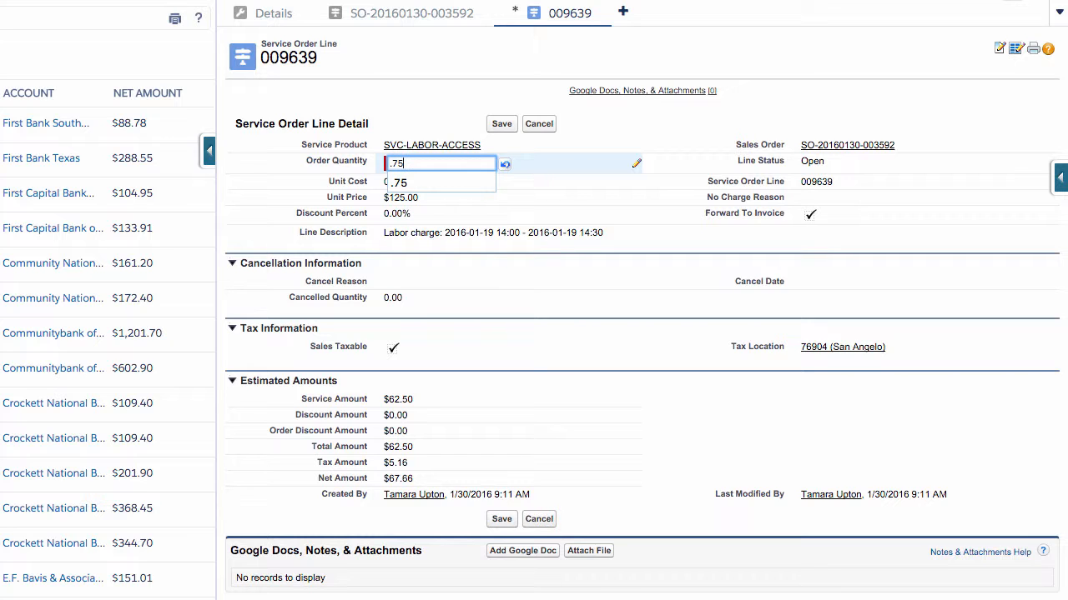
key(Return)
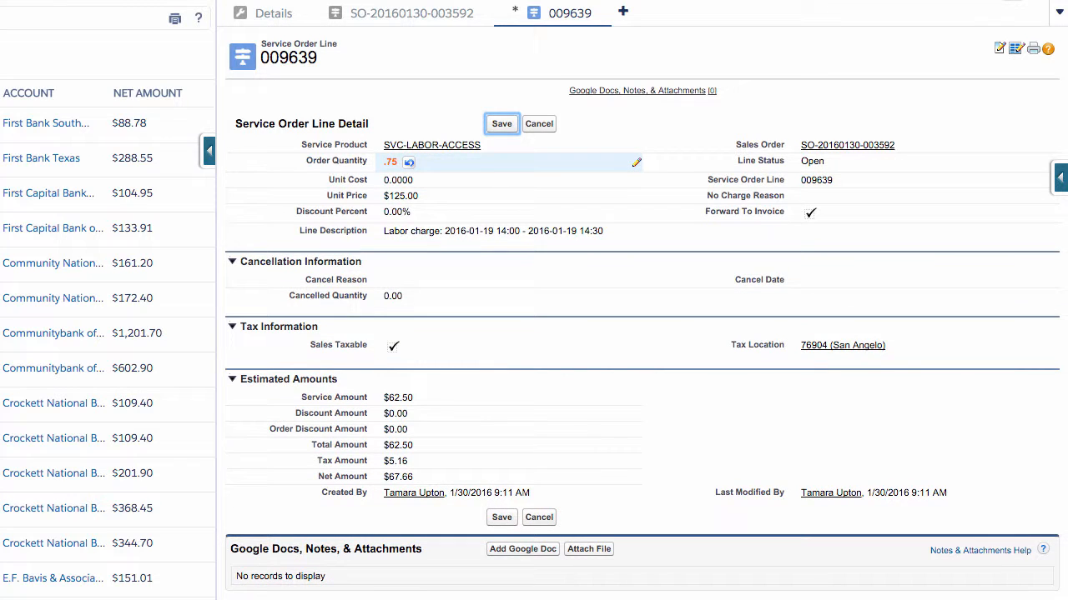
click(500, 125)
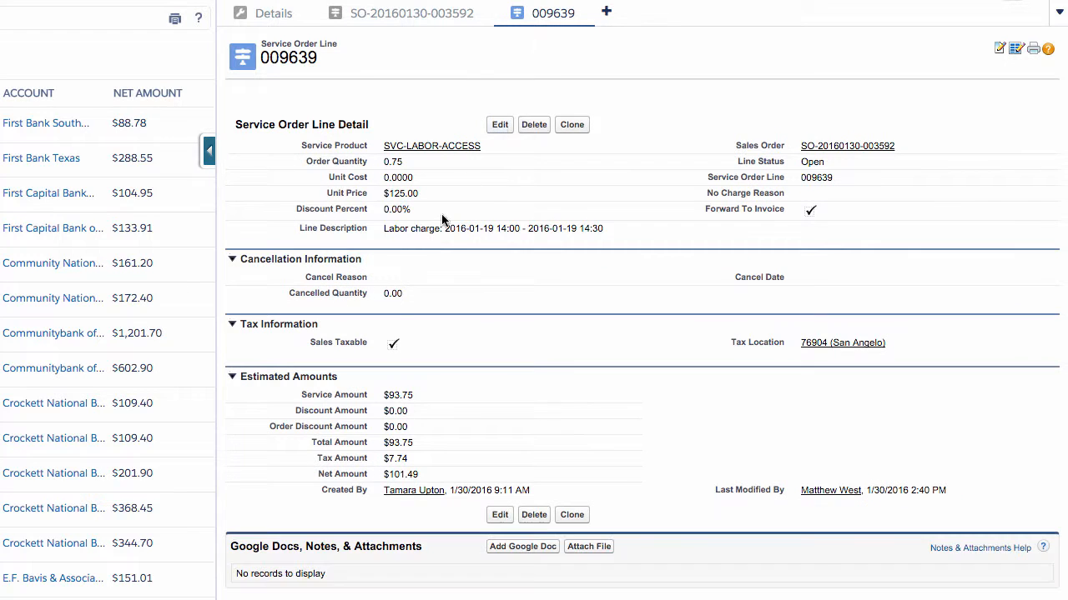
click(368, 20)
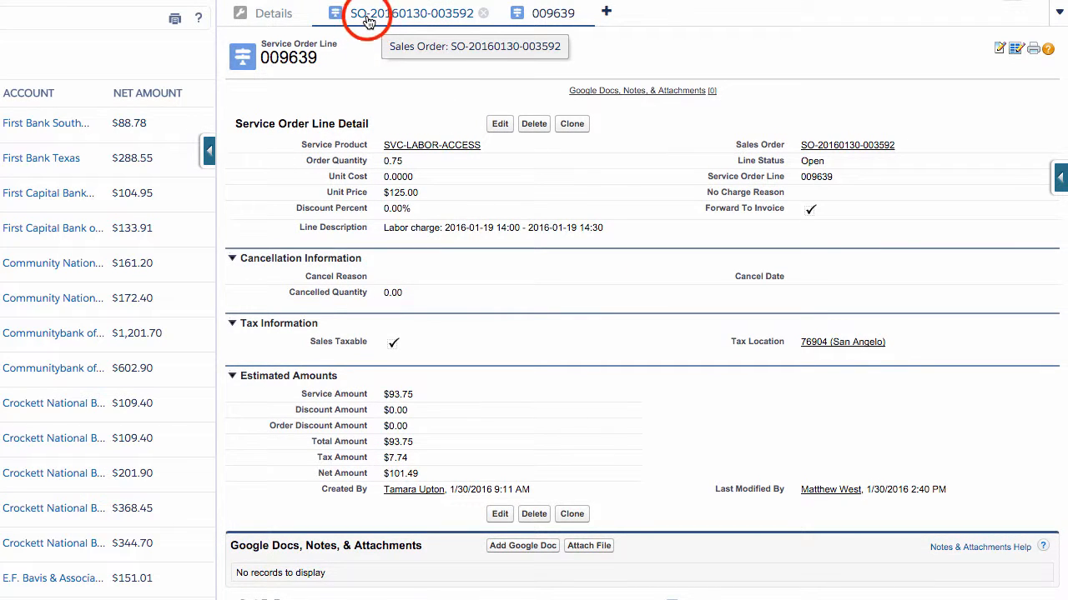
double_click(391, 176)
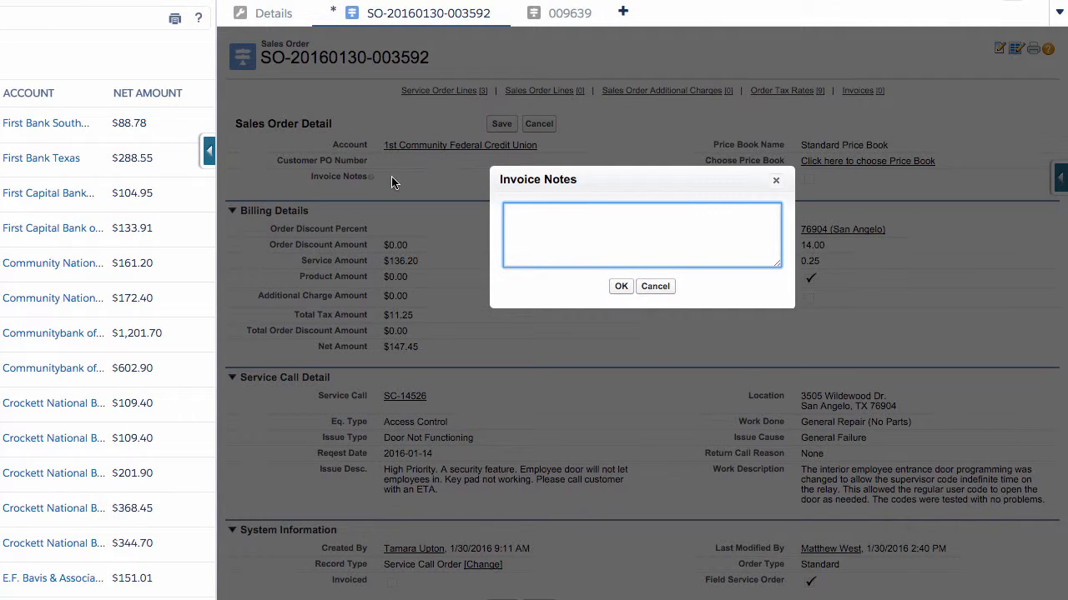
text(1 hour Min on Travel/Labor time.)
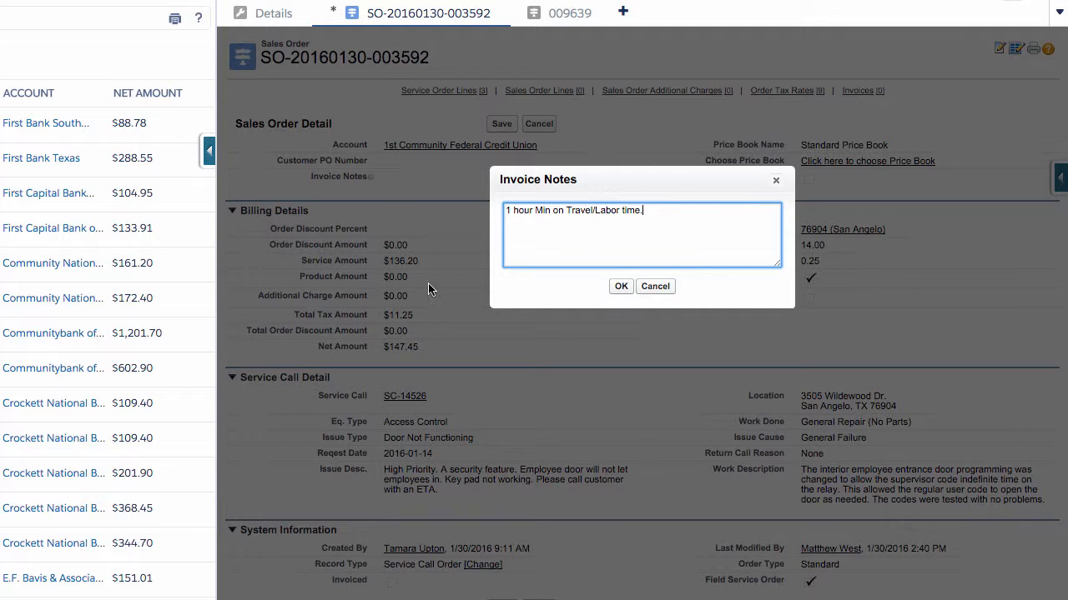
click(625, 288)
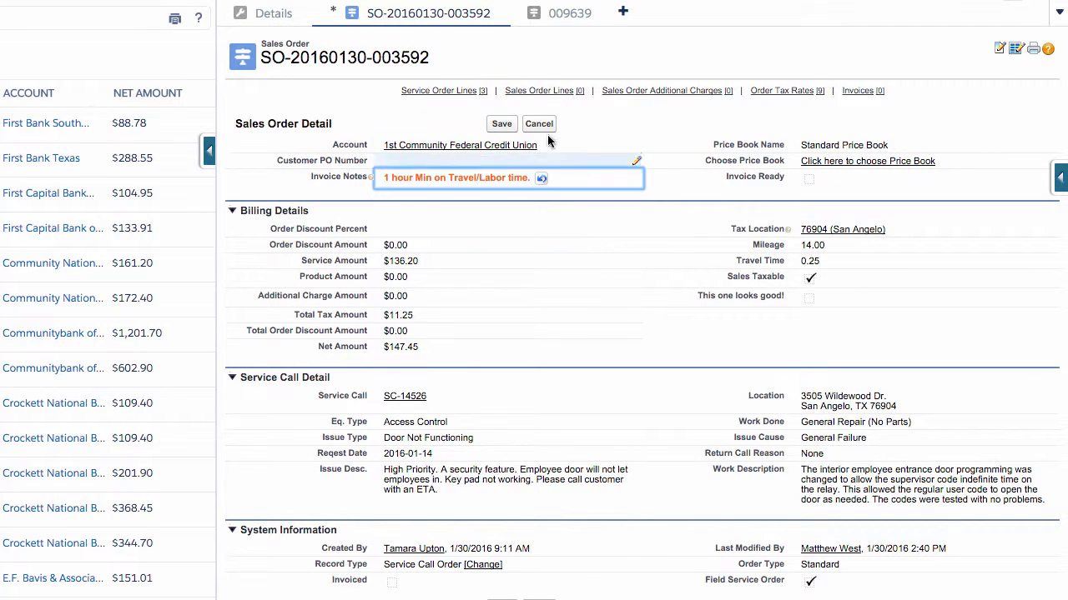
click(503, 125)
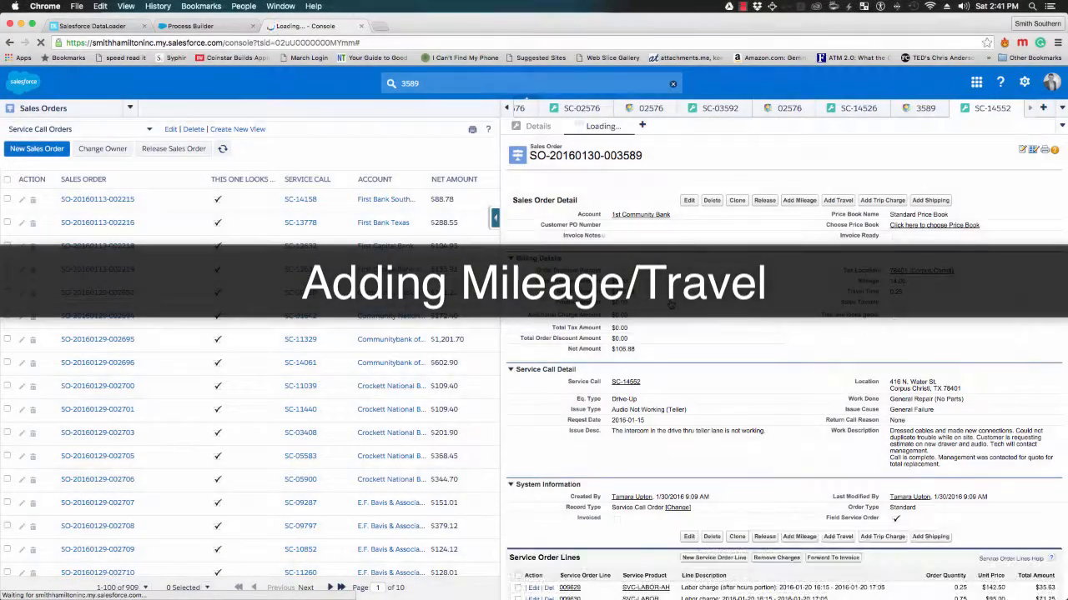
scroll(768, 354, down, 3)
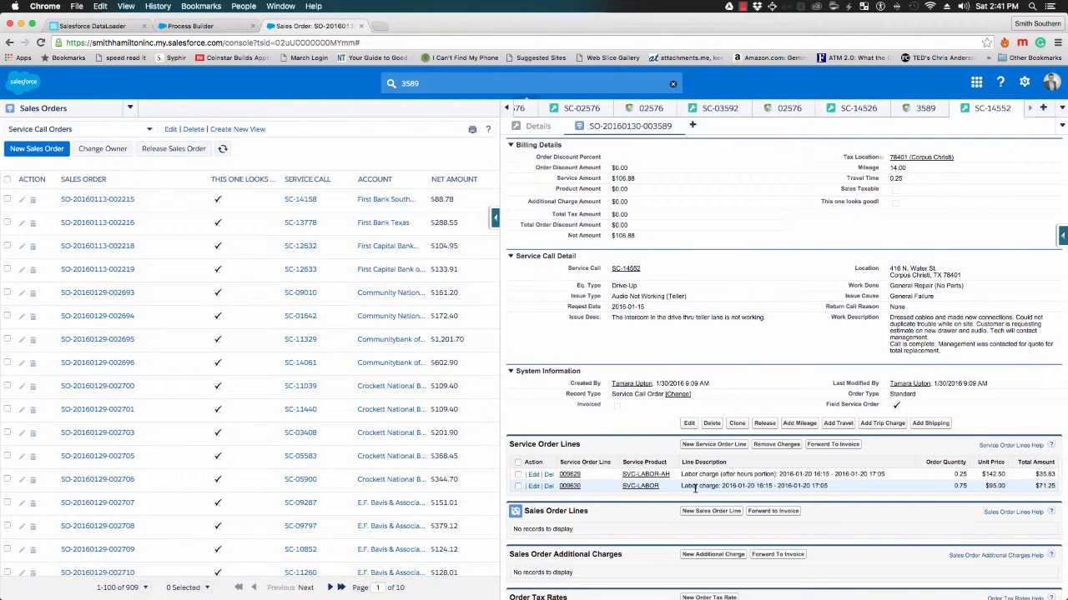
scroll(695, 489, up, 1)
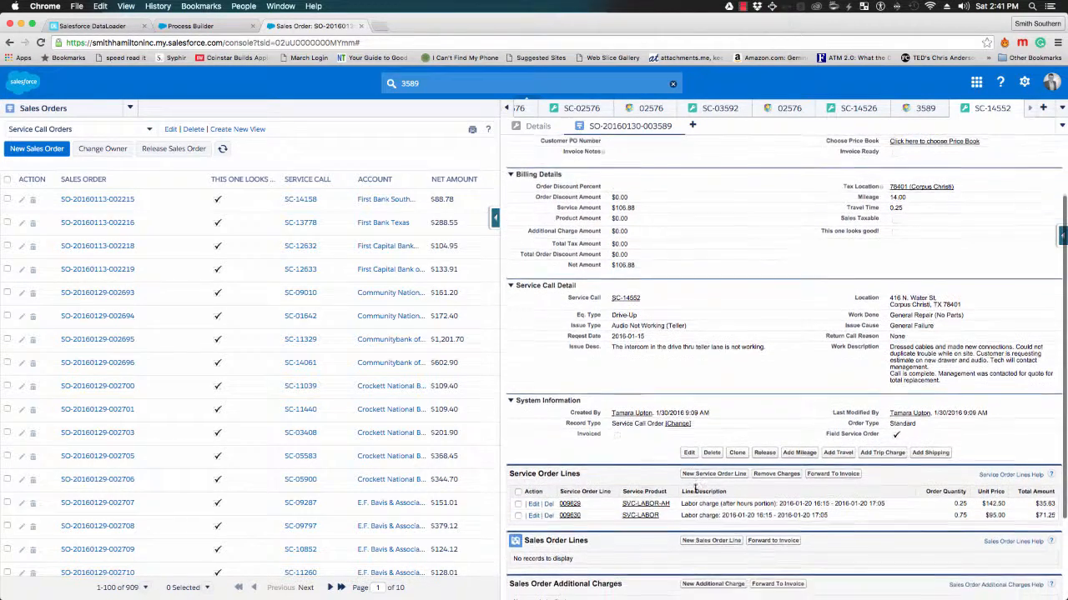
scroll(695, 490, up, 1)
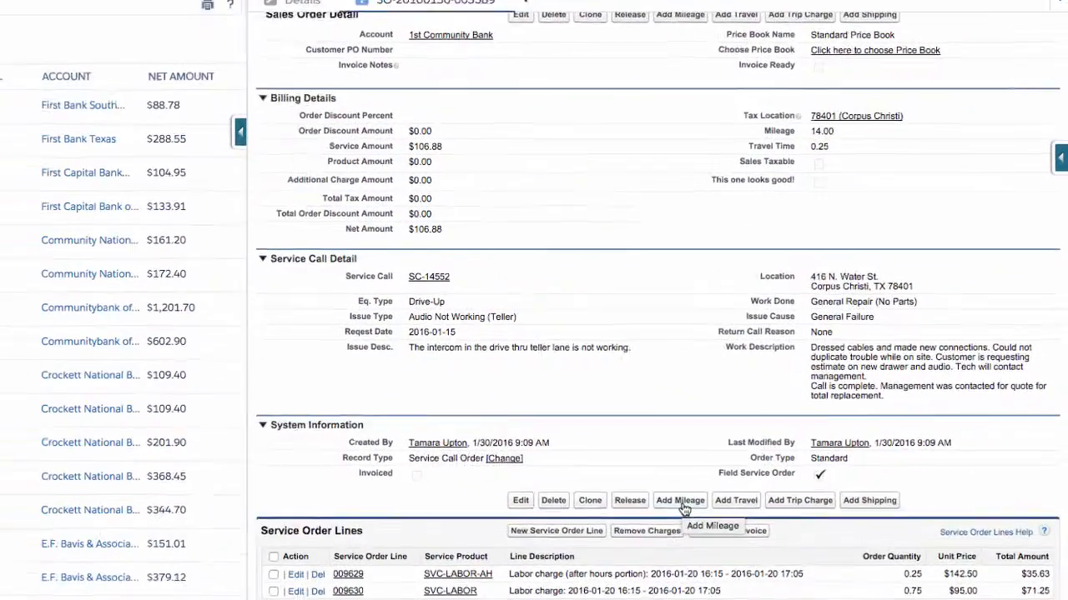
click(799, 473)
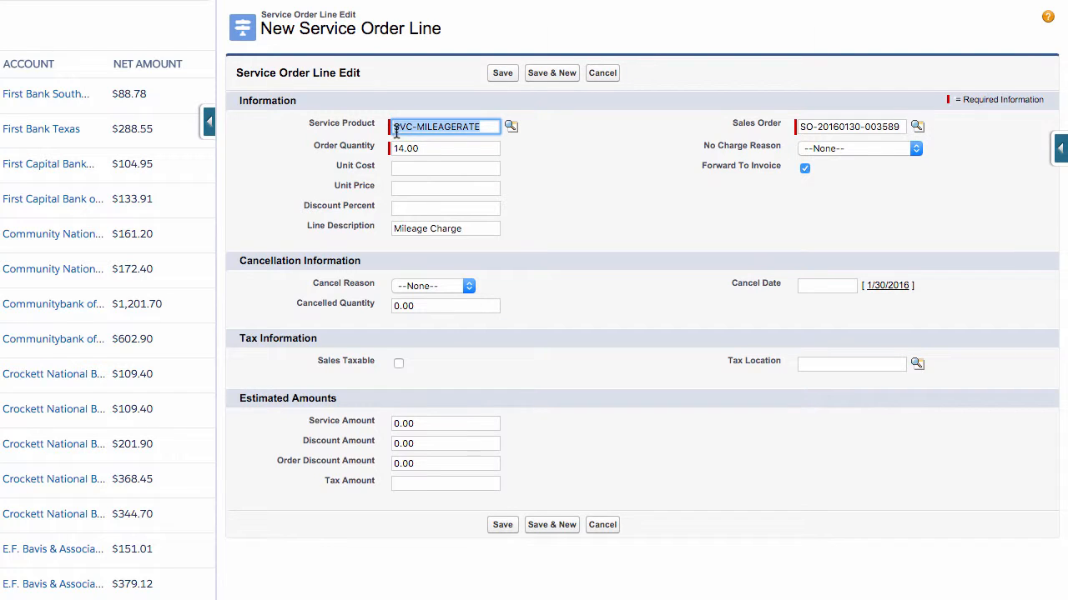
click(420, 147)
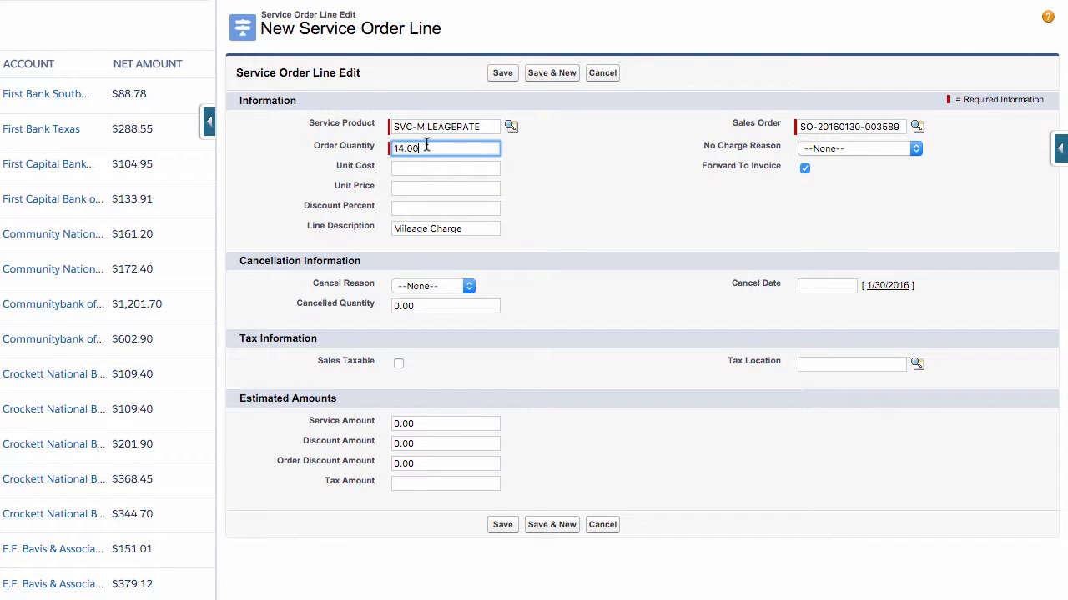
click(501, 75)
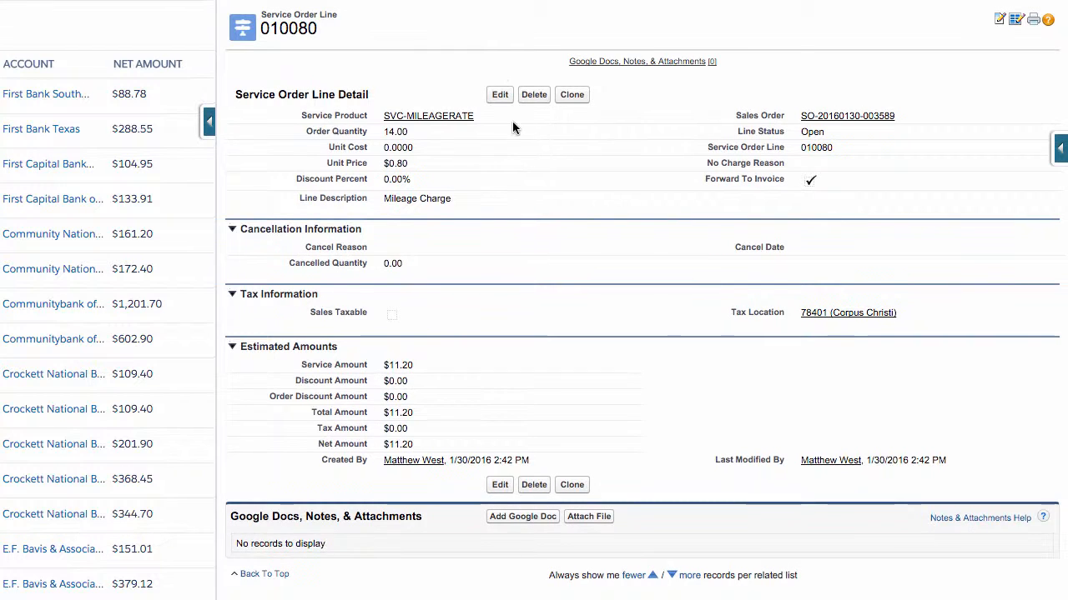
Go back to the sales order and add and save a travel service order line
mouse_move(845, 120)
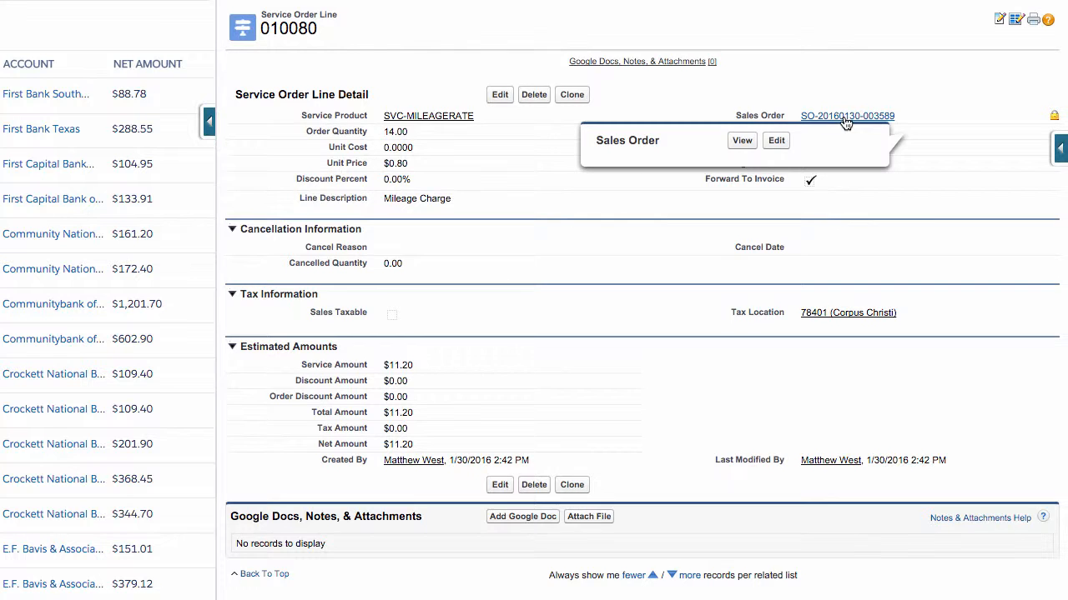
click(845, 121)
scroll(666, 450, down, 2)
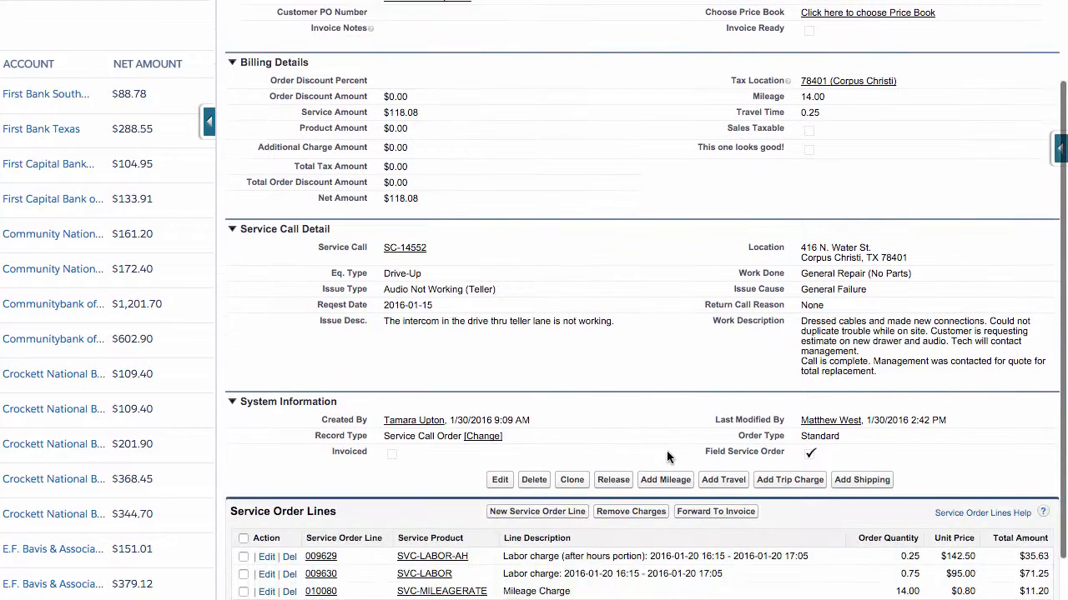
scroll(672, 446, down, 2)
click(717, 392)
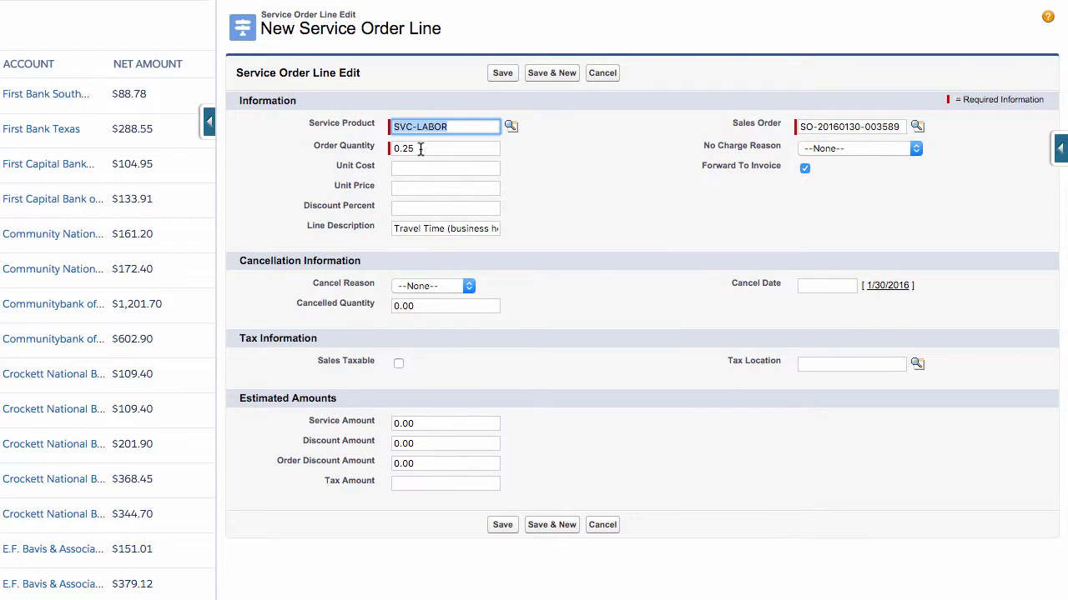
click(503, 75)
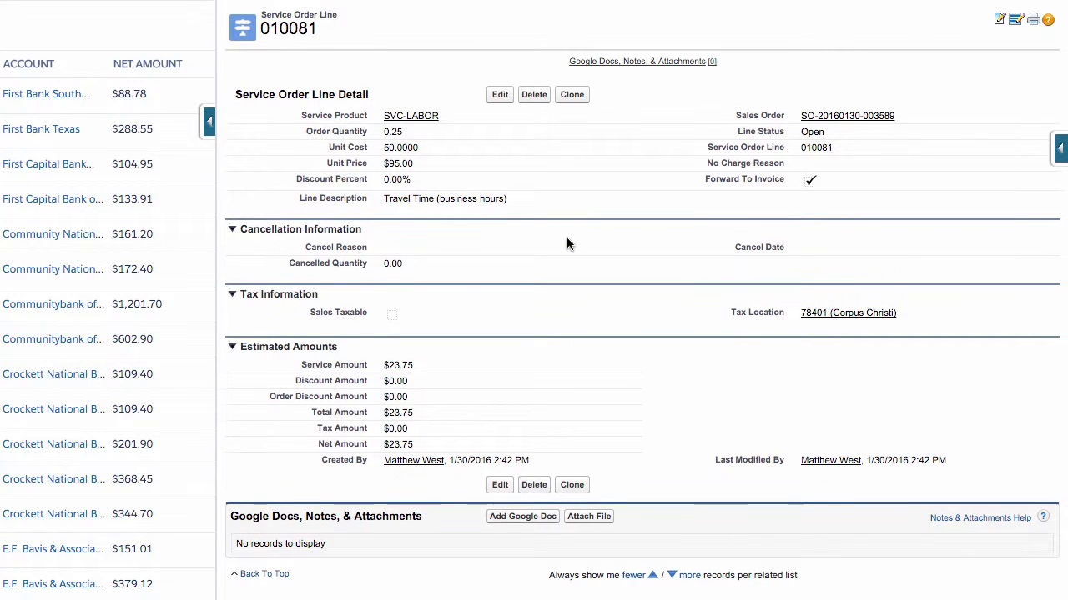
Return to the sales order and review its service order lines
click(826, 118)
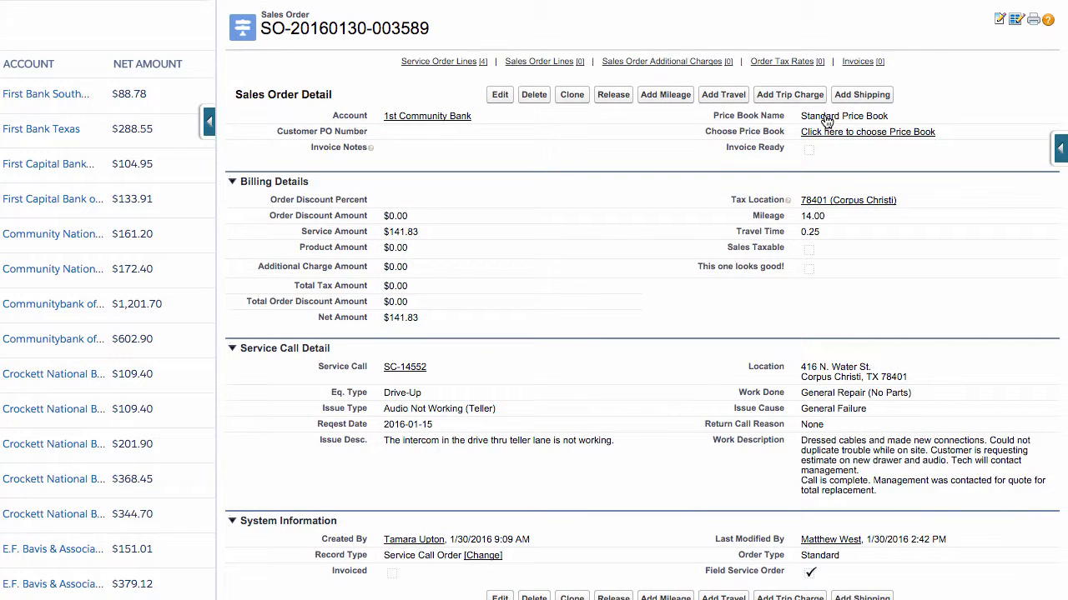
scroll(826, 123, down, 3)
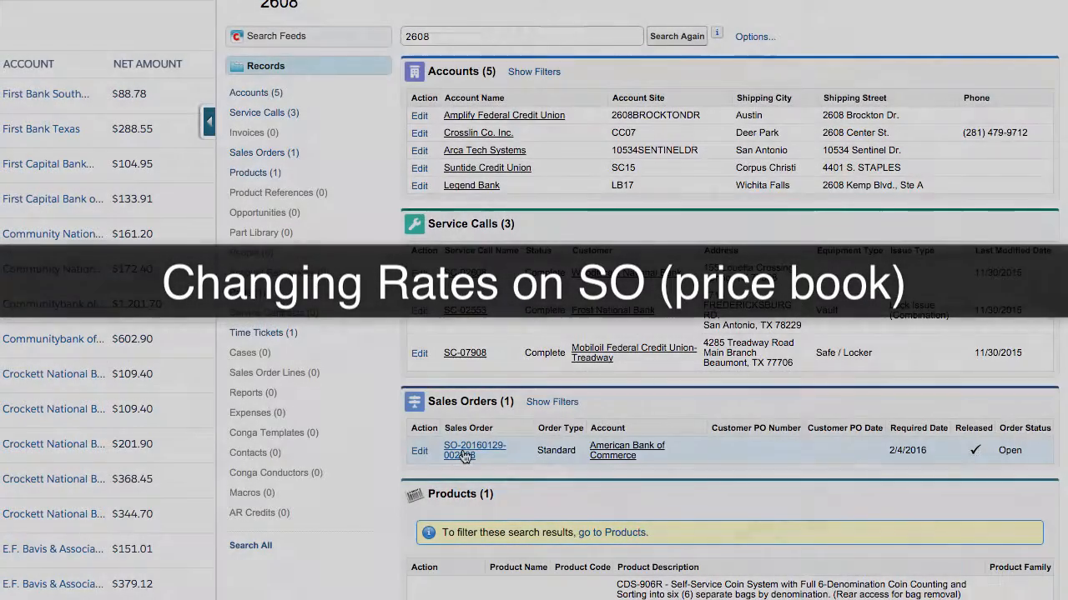
click(464, 454)
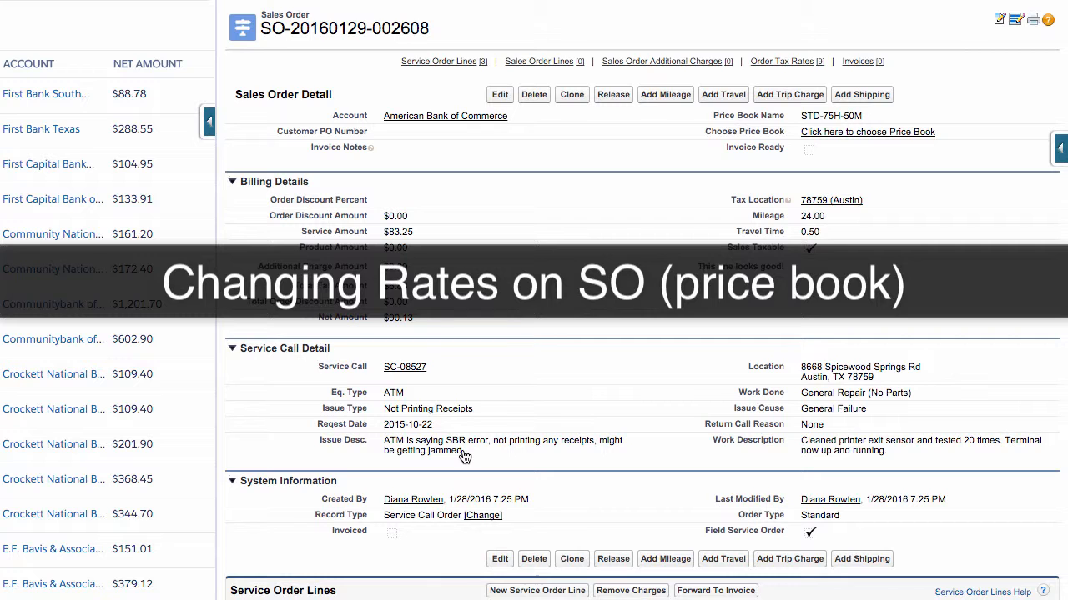
Open the travel time service order line 006783 and set its unit price to 75
scroll(465, 457, down, 3)
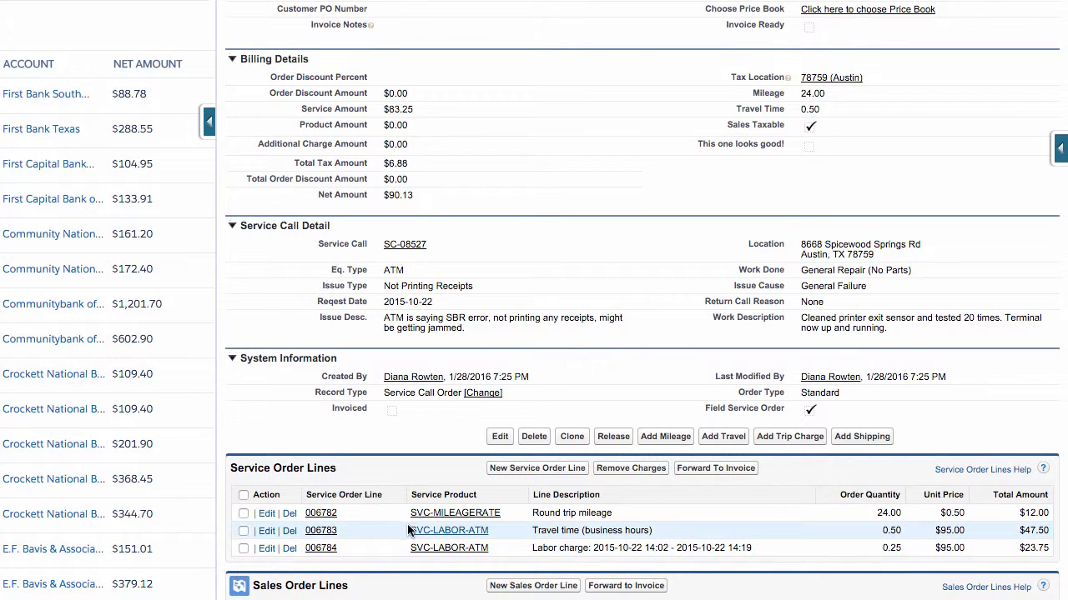
click(317, 536)
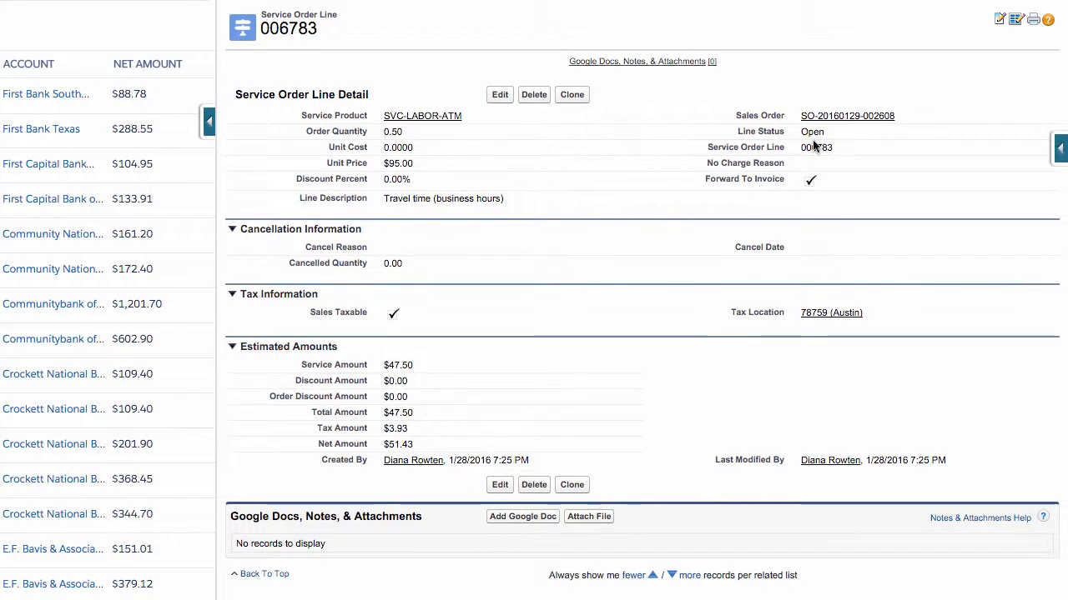
click(403, 164)
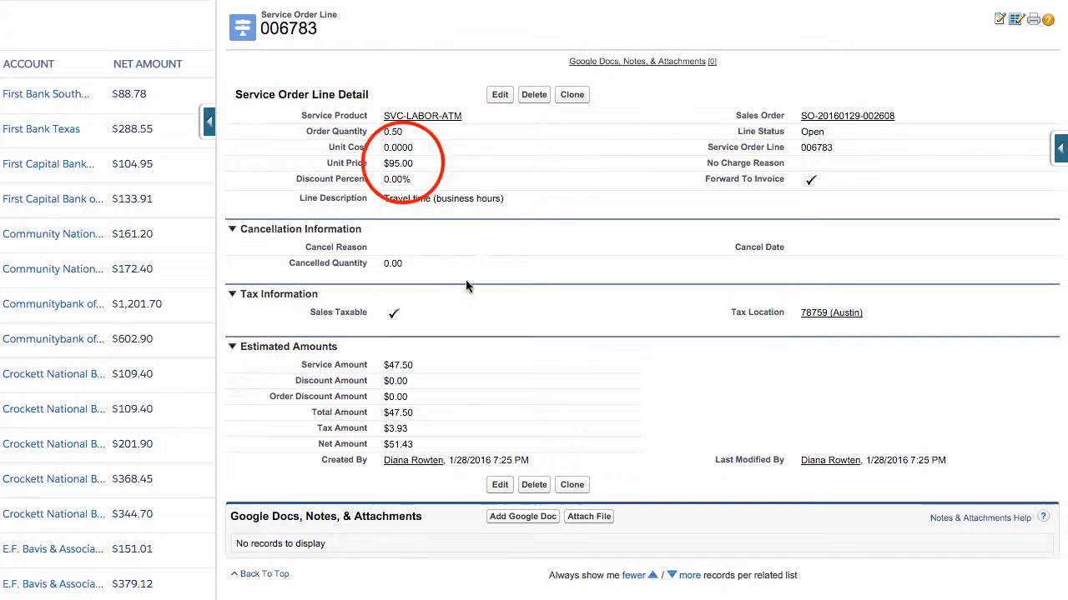
click(404, 163)
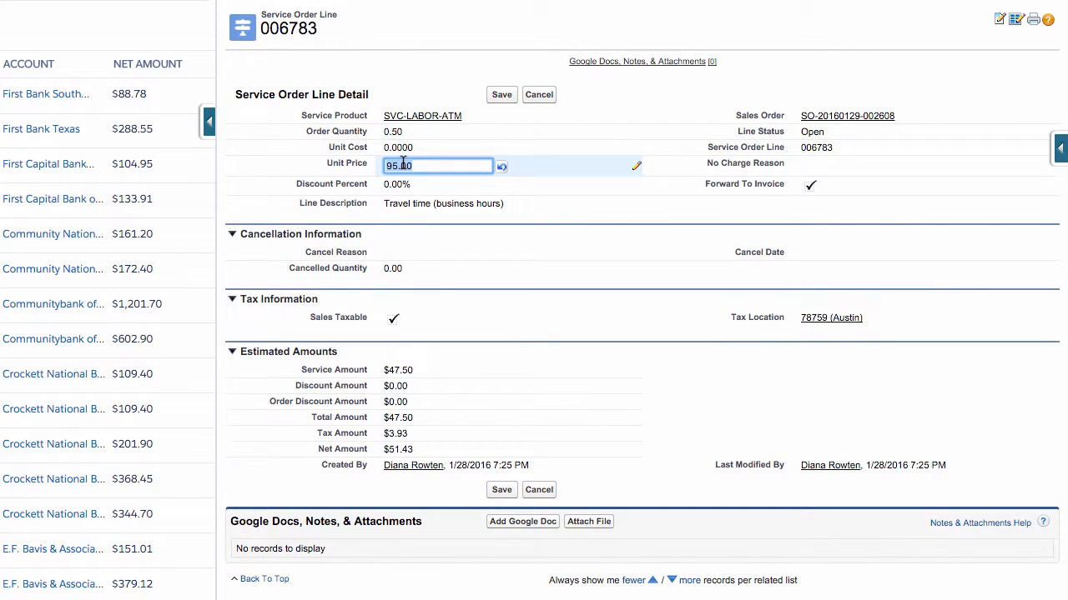
text(75)
key(Return)
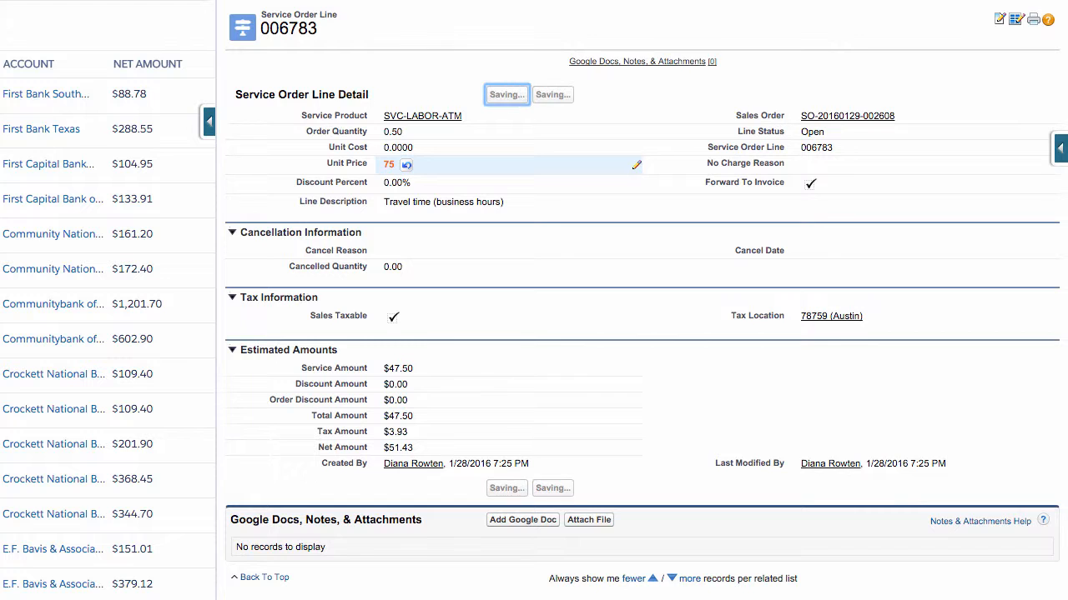
Open the labor charge service order line 006784, set its unit price to 75, and return to the sales order
click(407, 2)
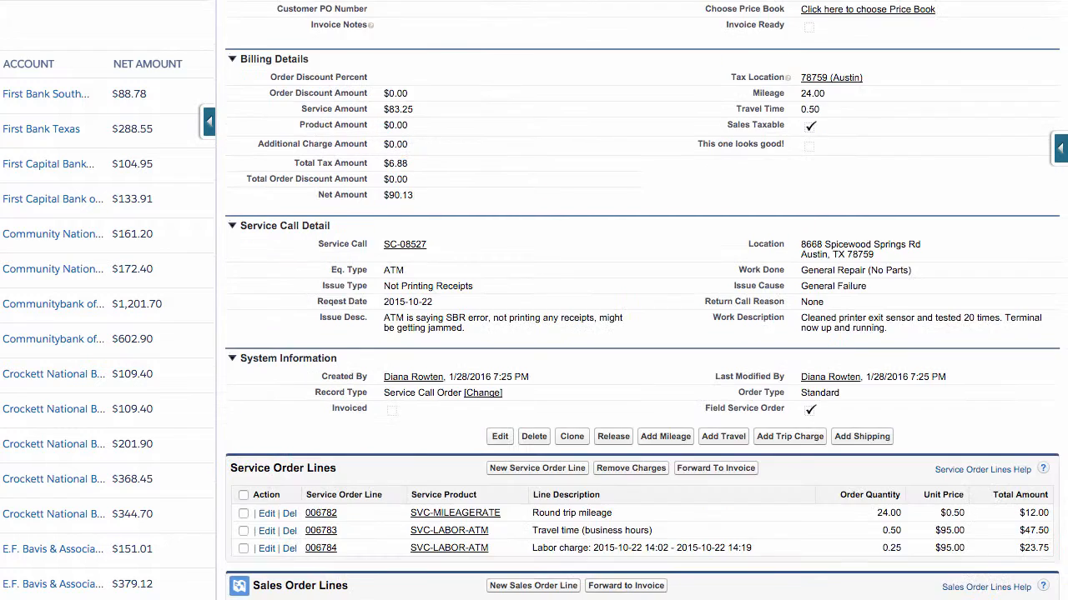
scroll(607, 494, down, 3)
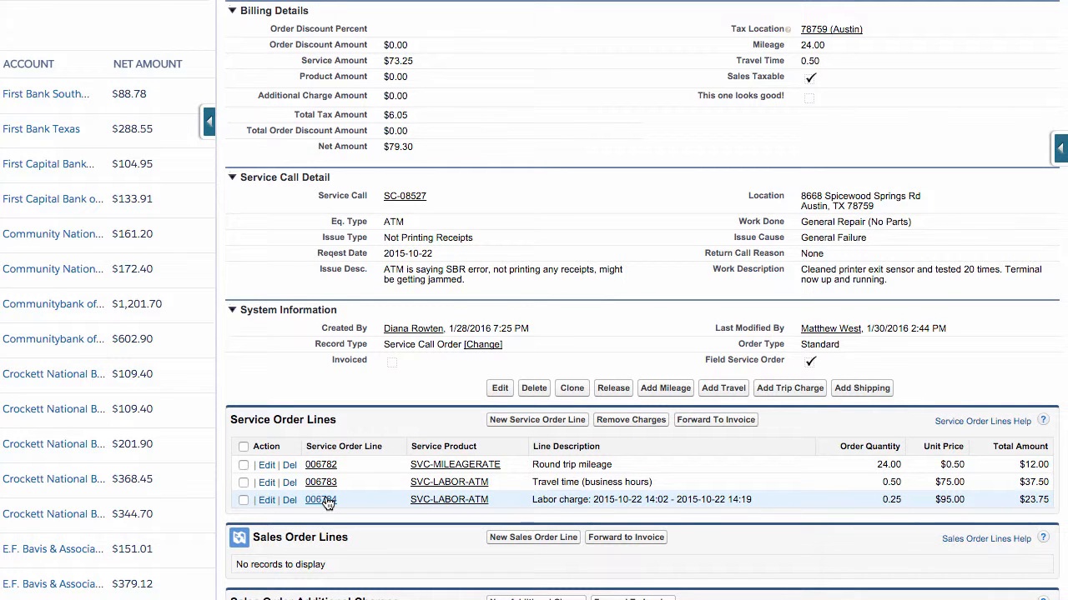
click(325, 501)
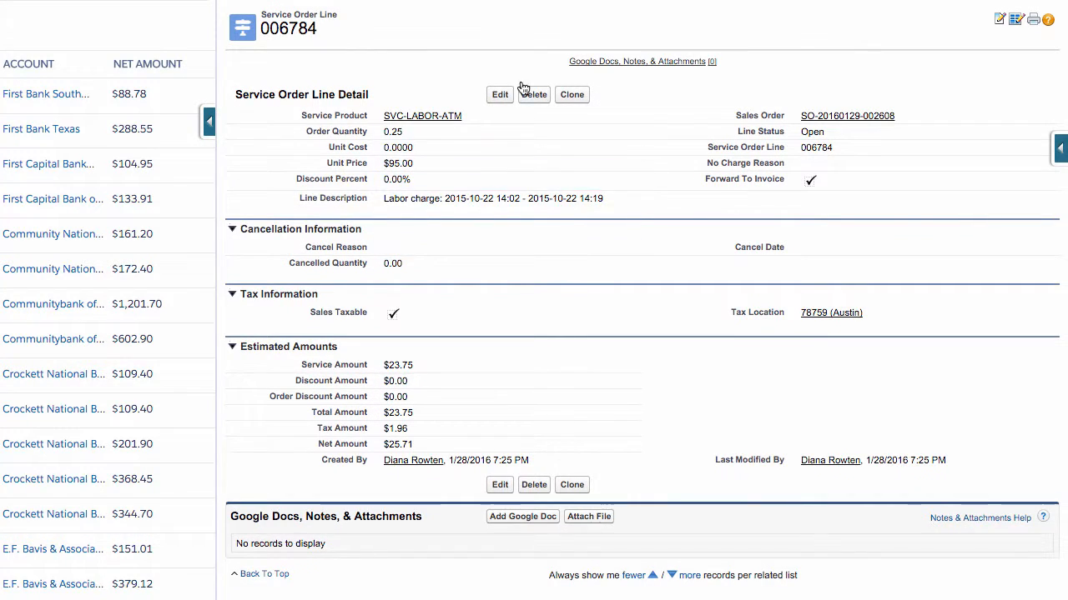
double_click(398, 166)
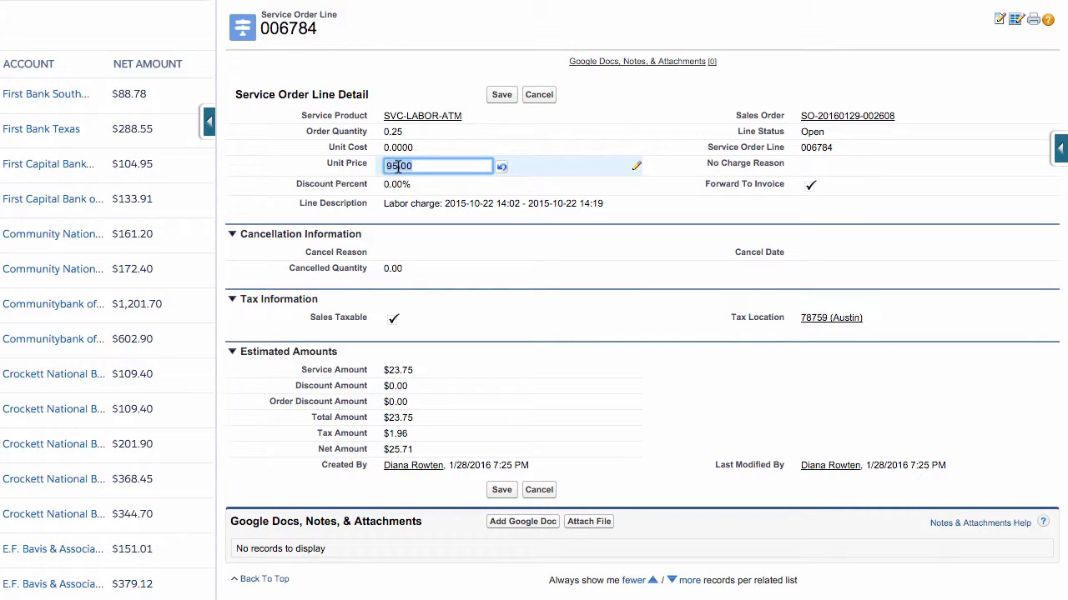
text(75)
key(Return)
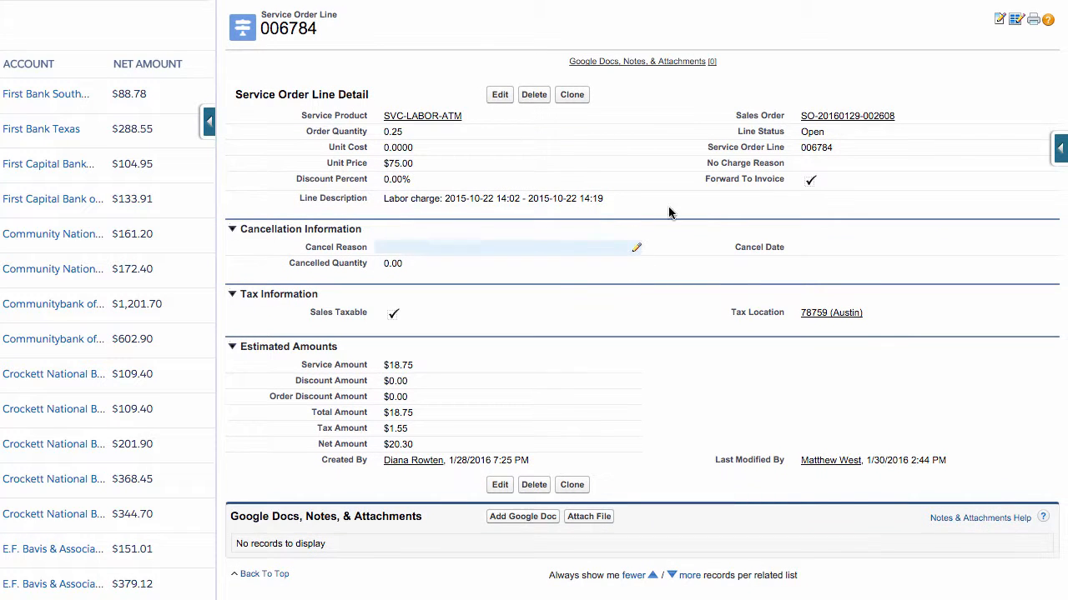
click(847, 116)
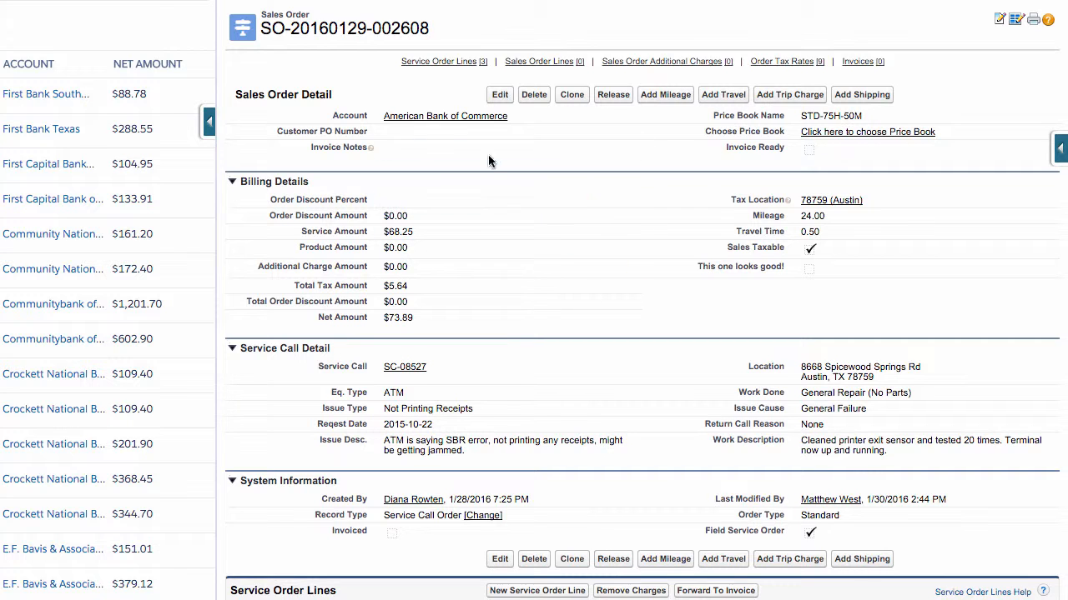
mouse_move(486, 124)
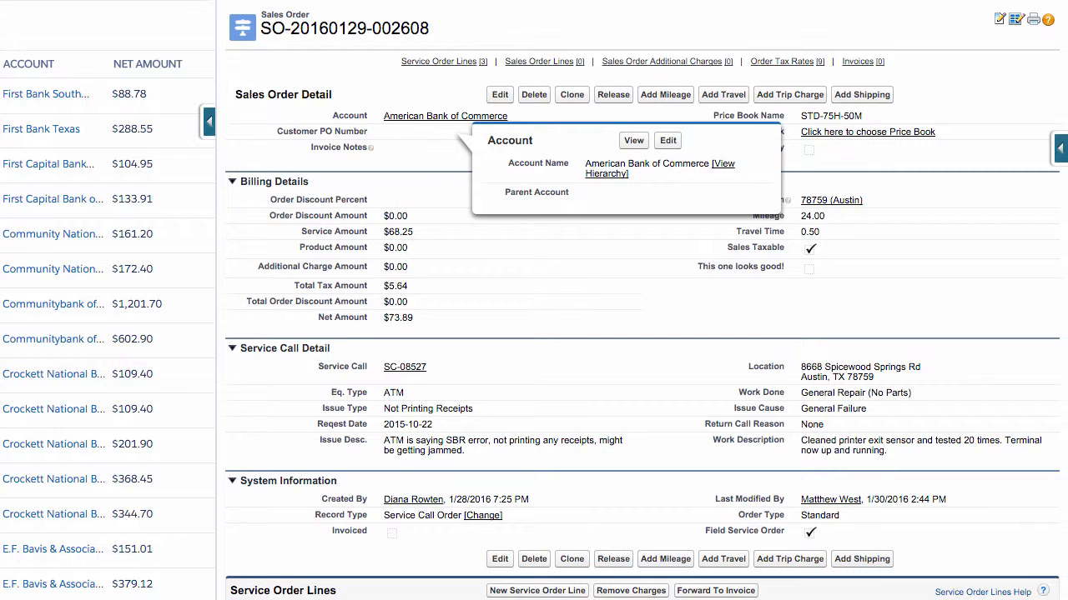
scroll(641, 300, down, 1)
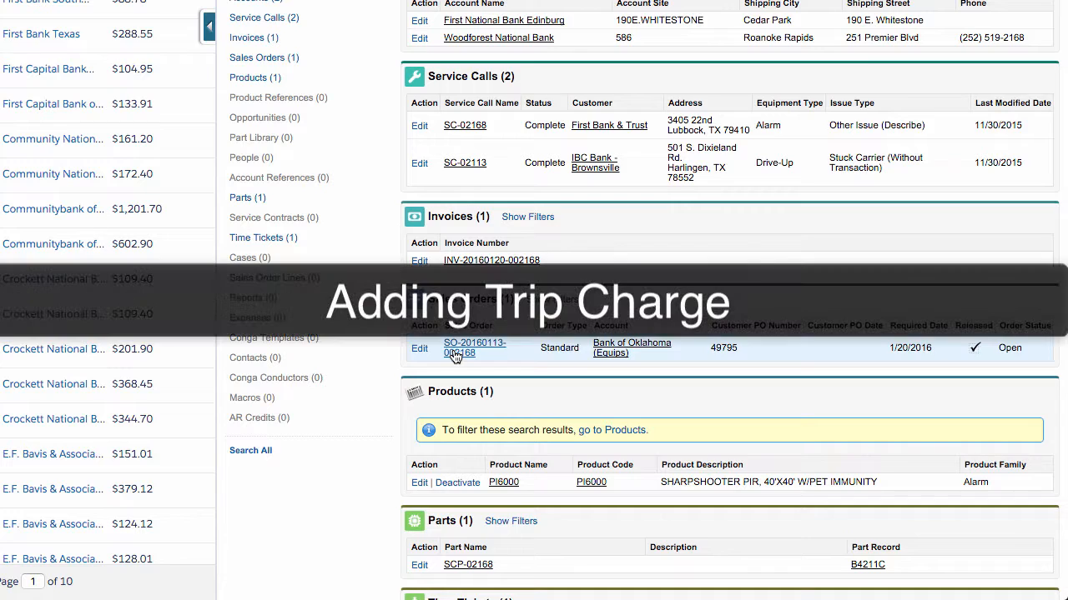
click(455, 354)
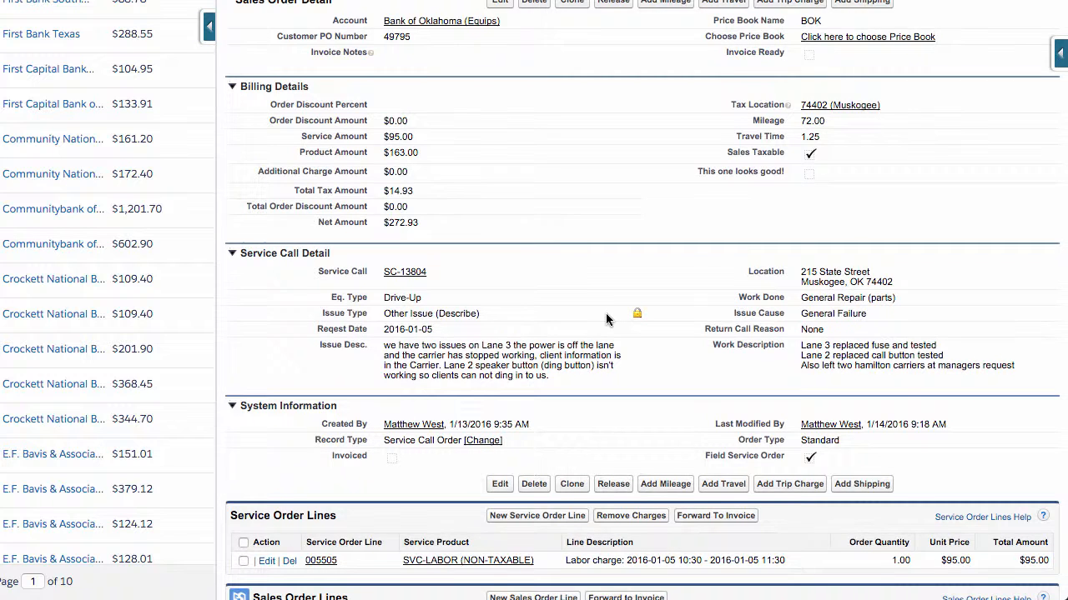
scroll(606, 318, down, 1)
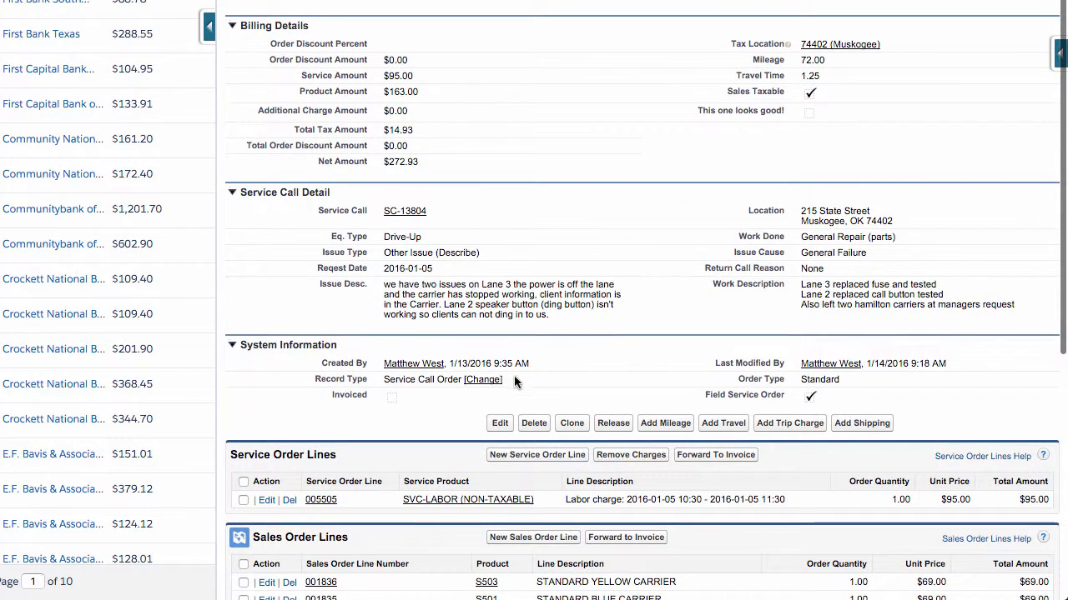
scroll(642, 360, down, 1)
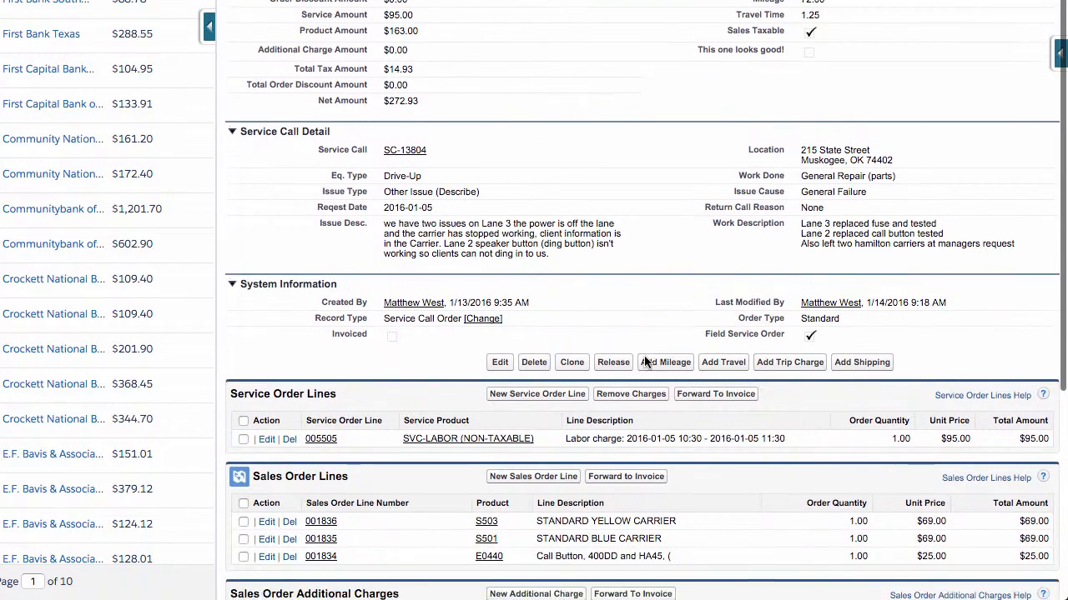
scroll(644, 360, down, 1)
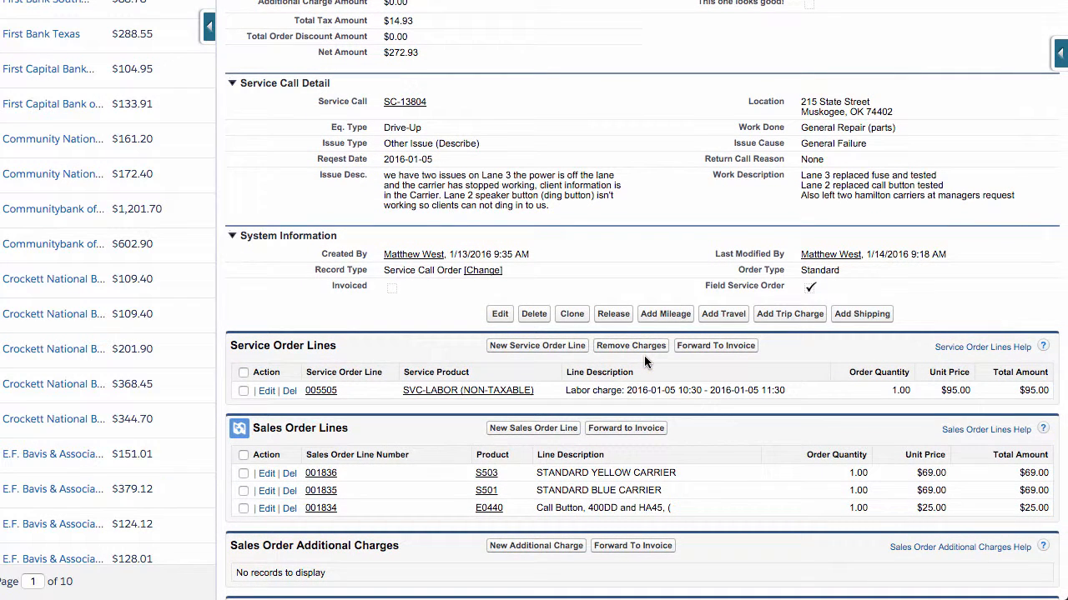
scroll(795, 383, up, 3)
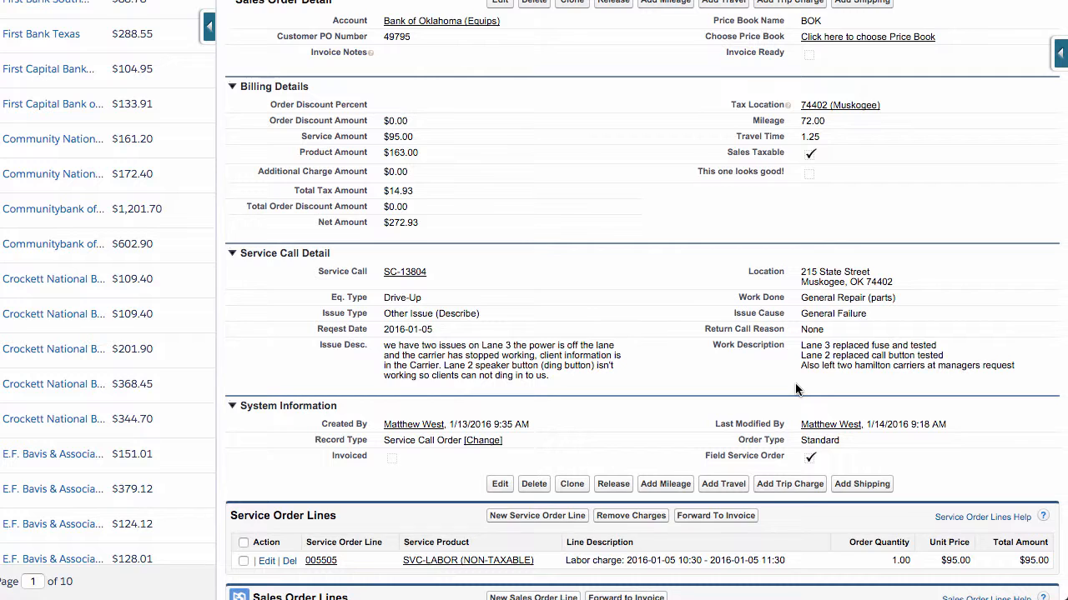
scroll(795, 388, down, 2)
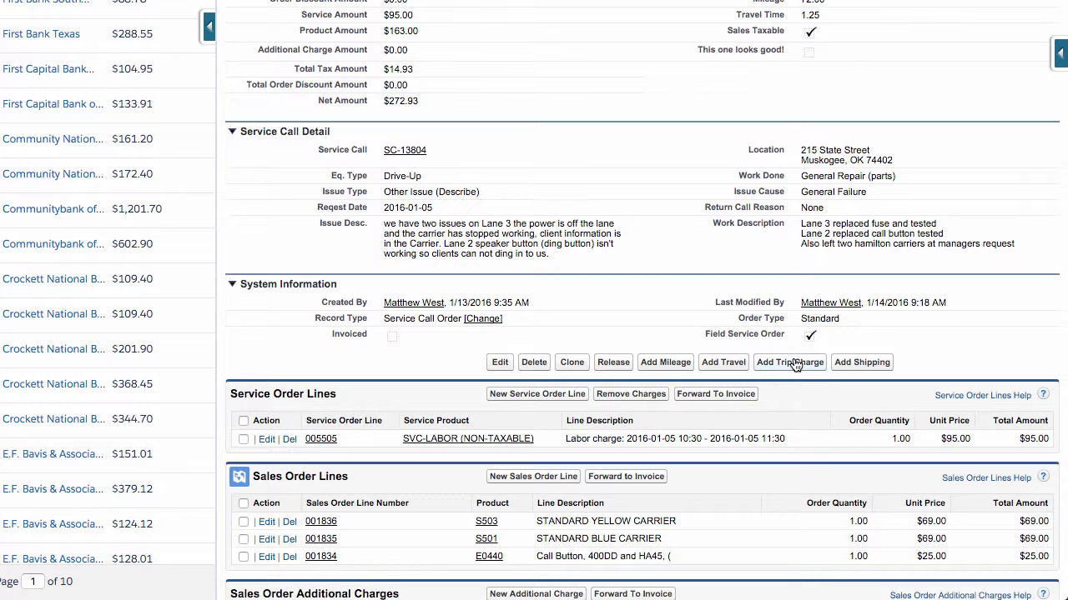
Add a trip charge service order line to the sales order, save it, and return to the order's lines
click(790, 362)
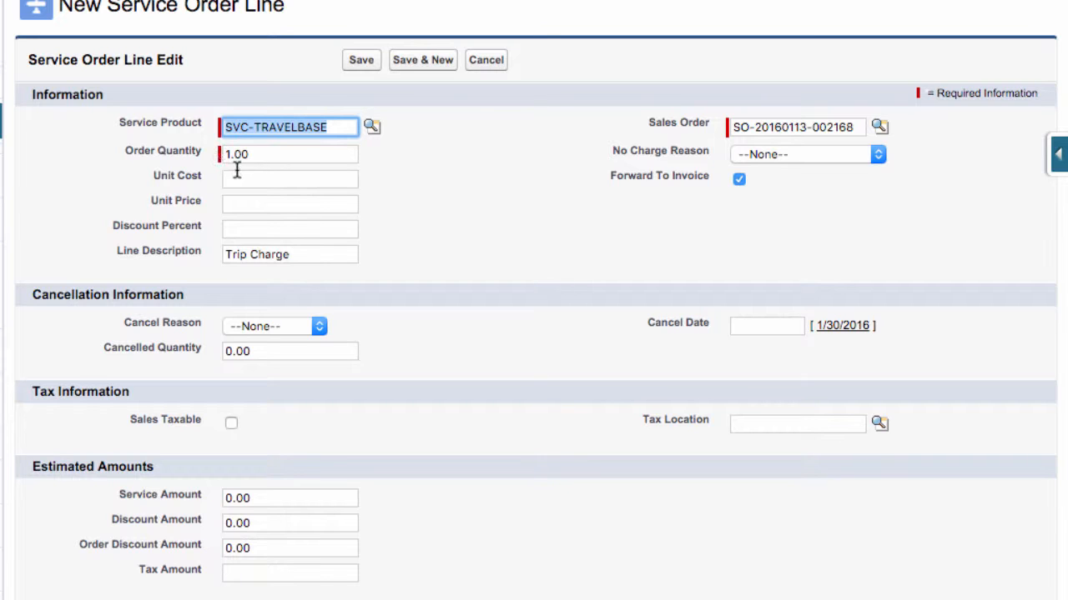
click(365, 63)
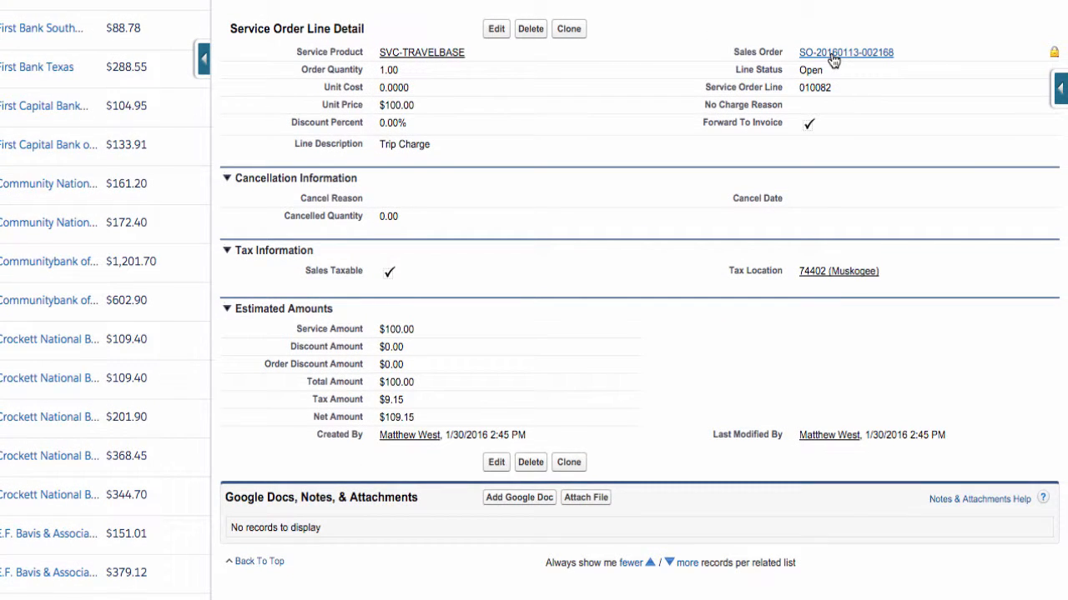
click(833, 55)
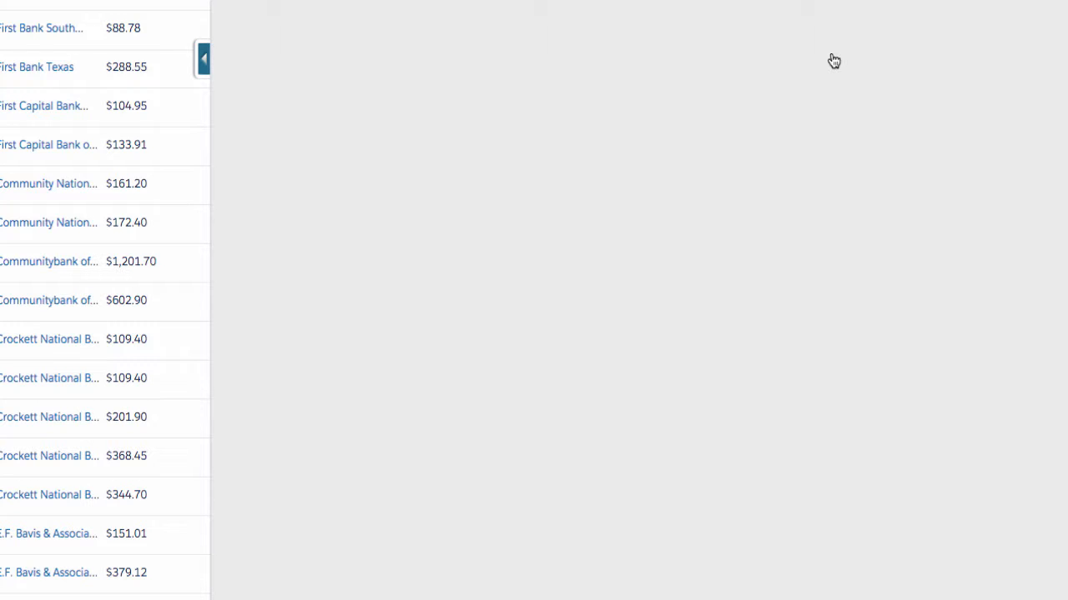
scroll(786, 331, down, 3)
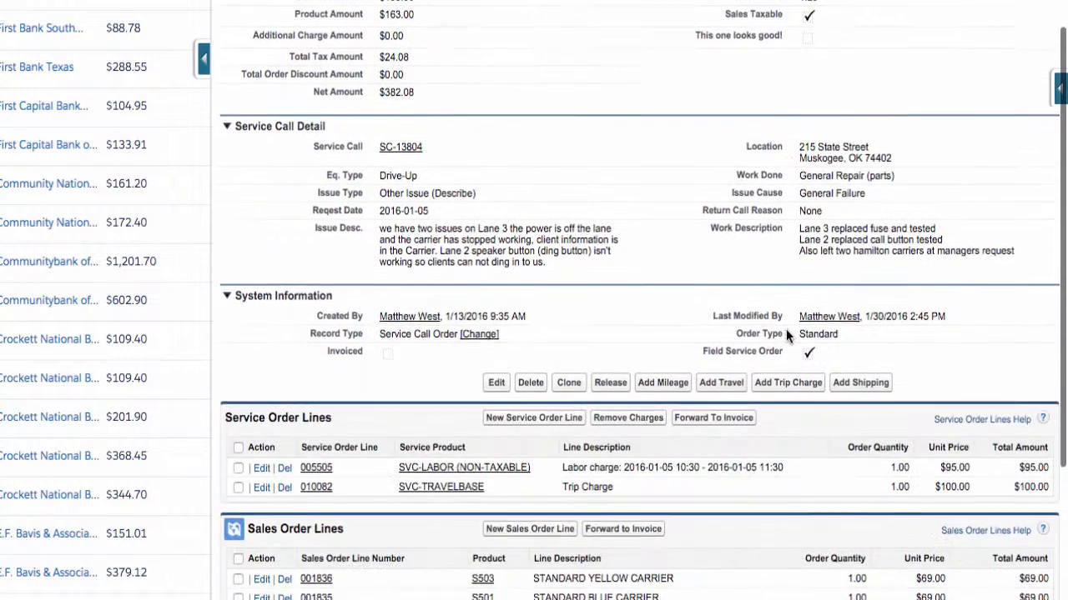